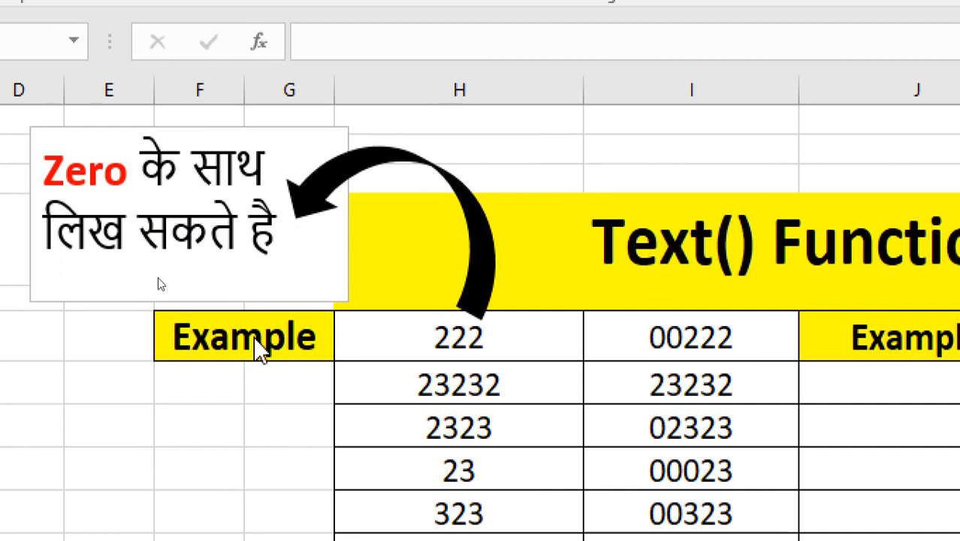
Examine the example numbers in H6:H10 and the matching entry in I6.
click(415, 346)
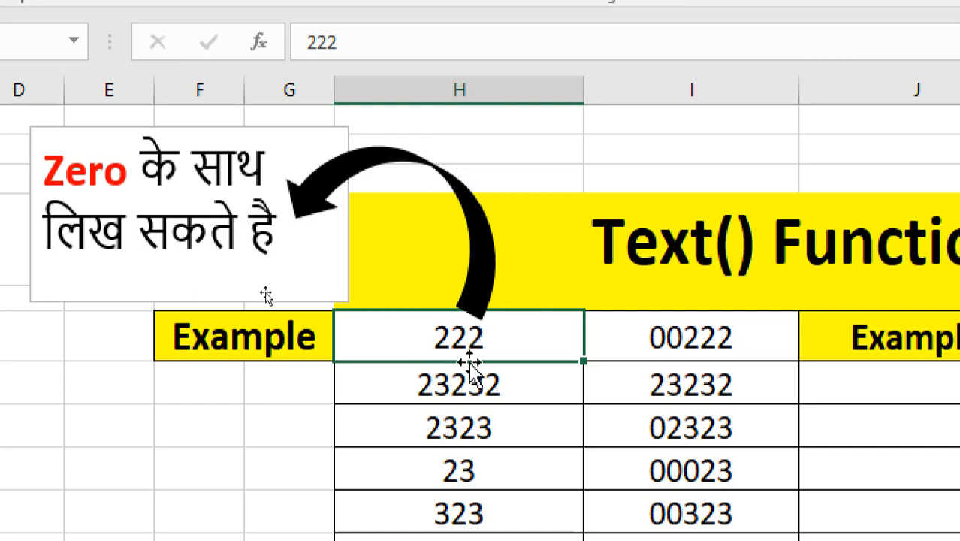
click(452, 389)
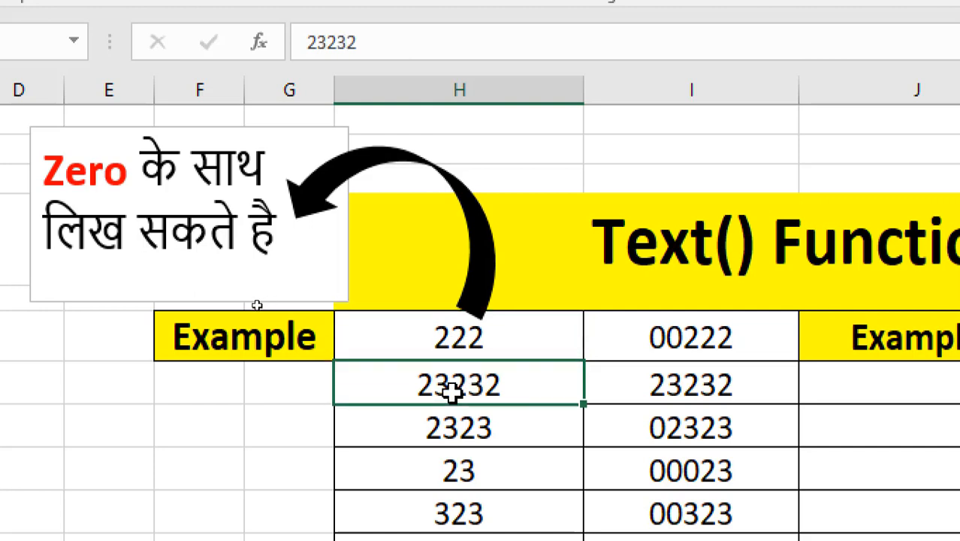
click(456, 419)
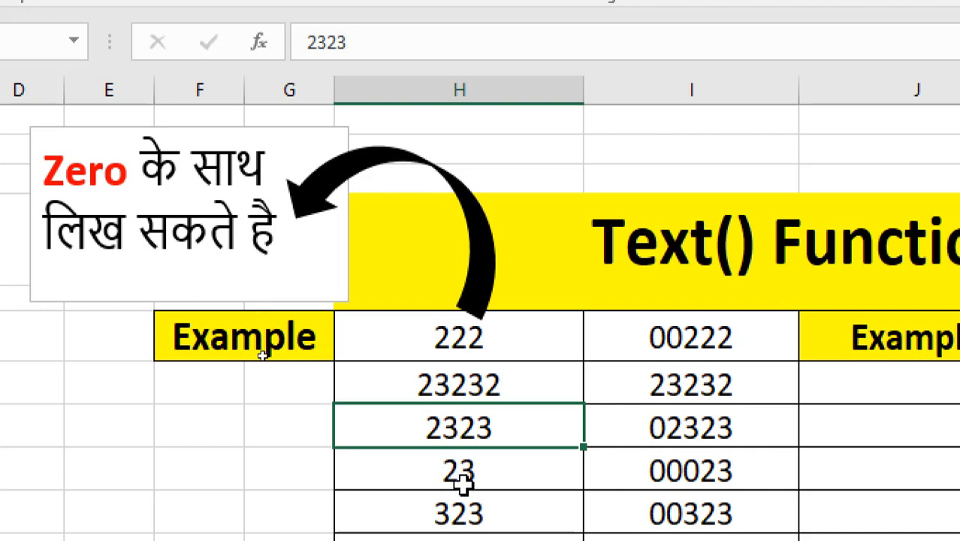
click(463, 498)
click(457, 354)
drag(458, 379, 456, 473)
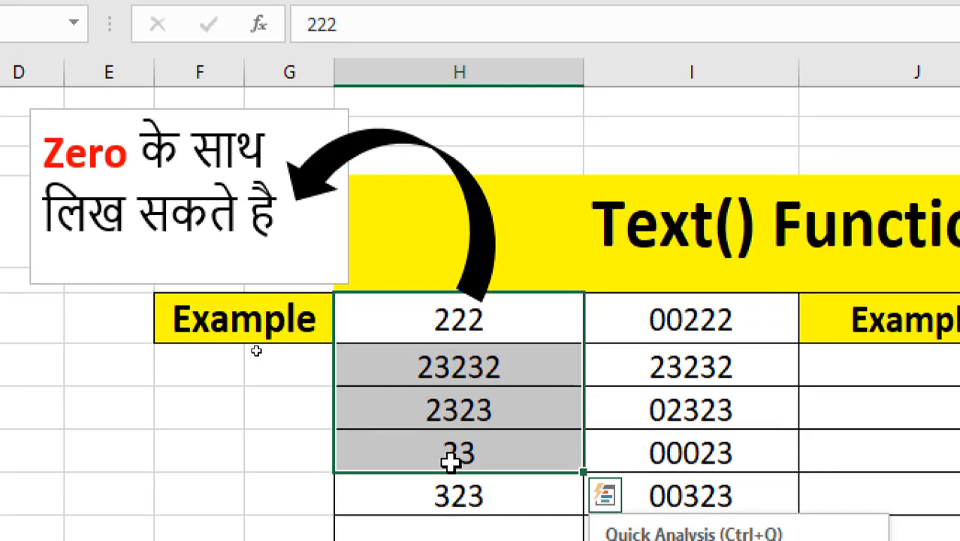
click(425, 520)
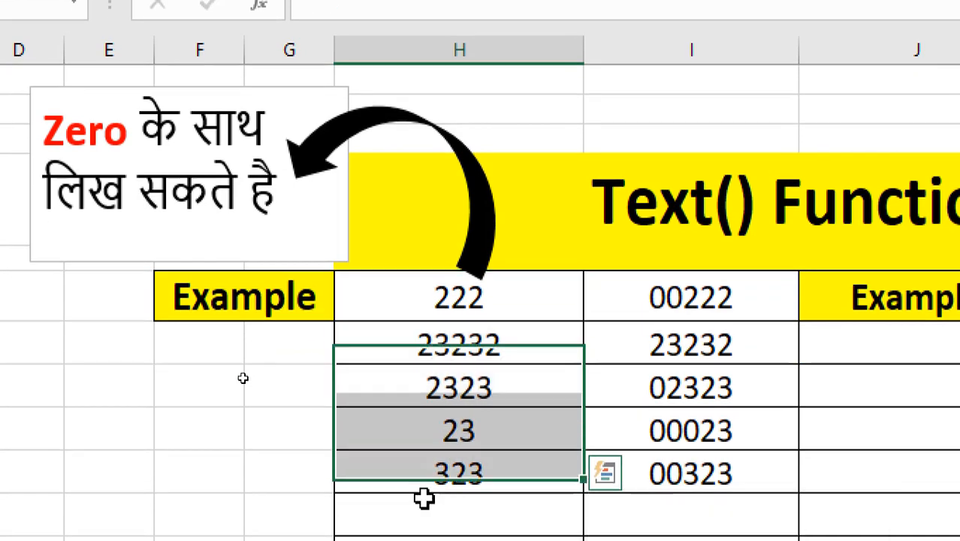
click(557, 329)
click(646, 299)
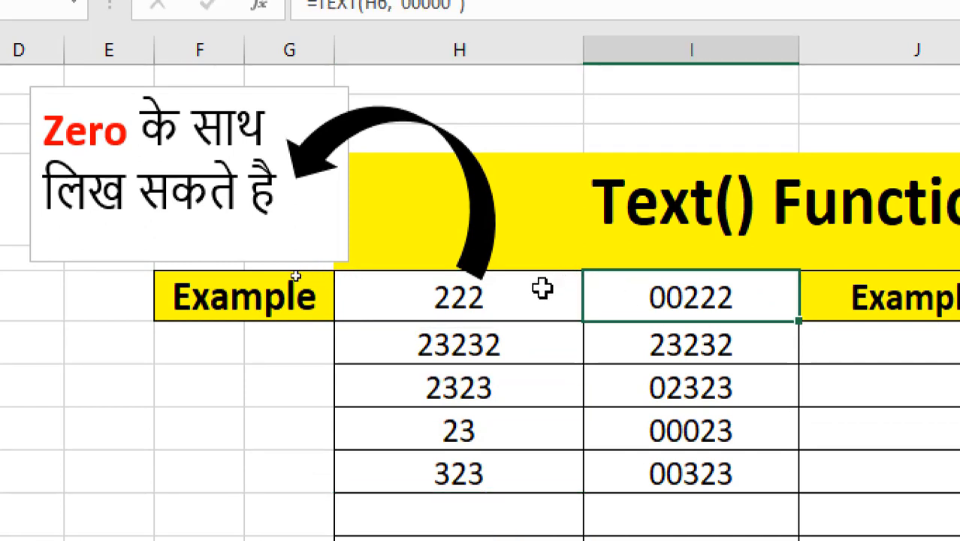
click(500, 299)
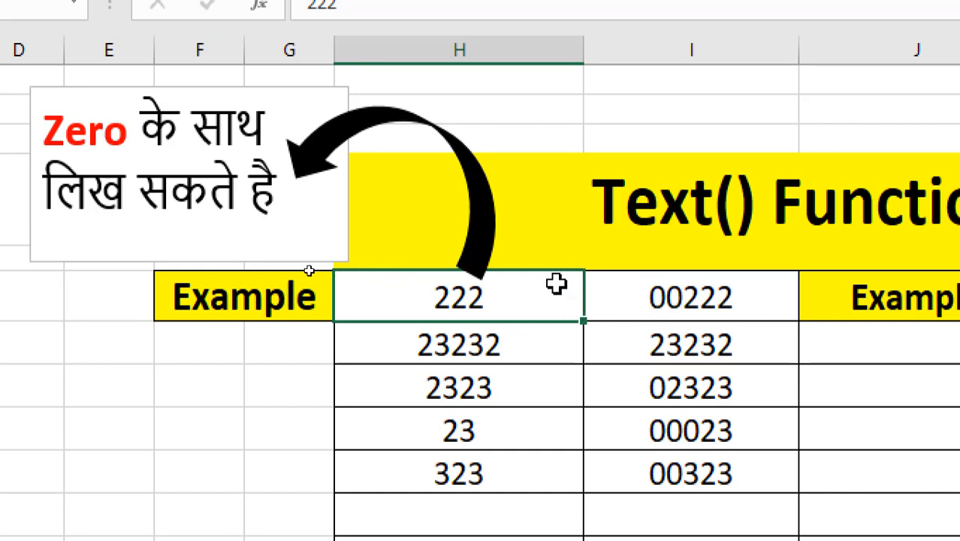
drag(551, 319, 512, 464)
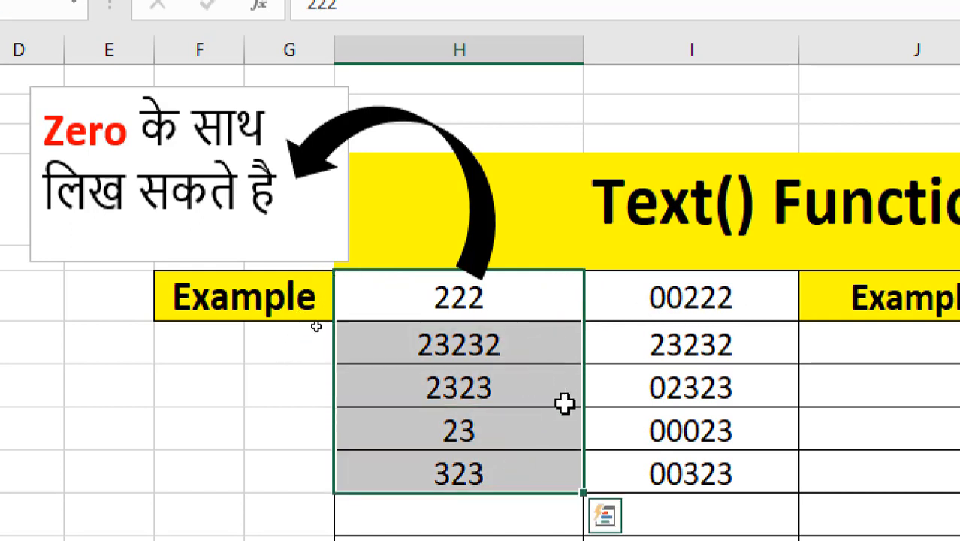
Compare each number in H6:H10 with its TEXT function result in I6:I10, row by row.
click(619, 316)
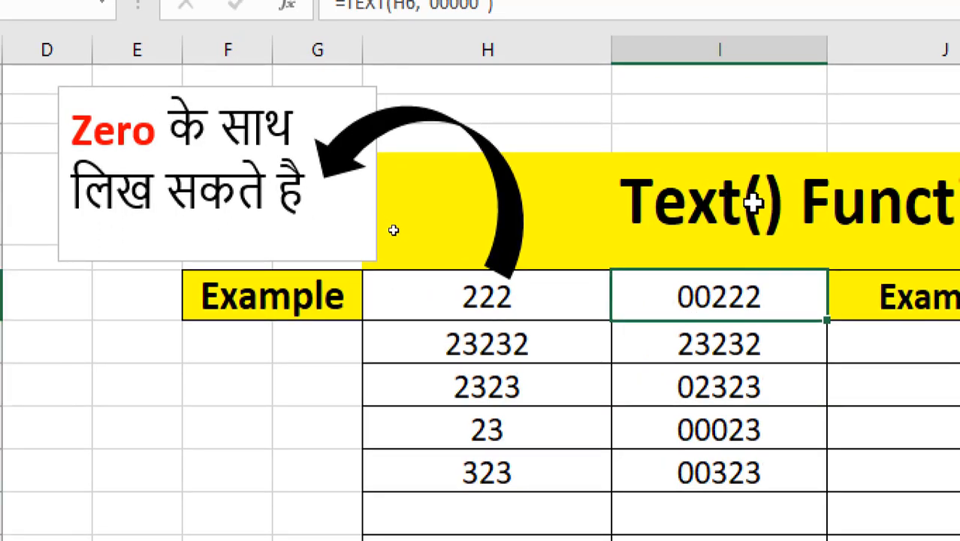
click(561, 343)
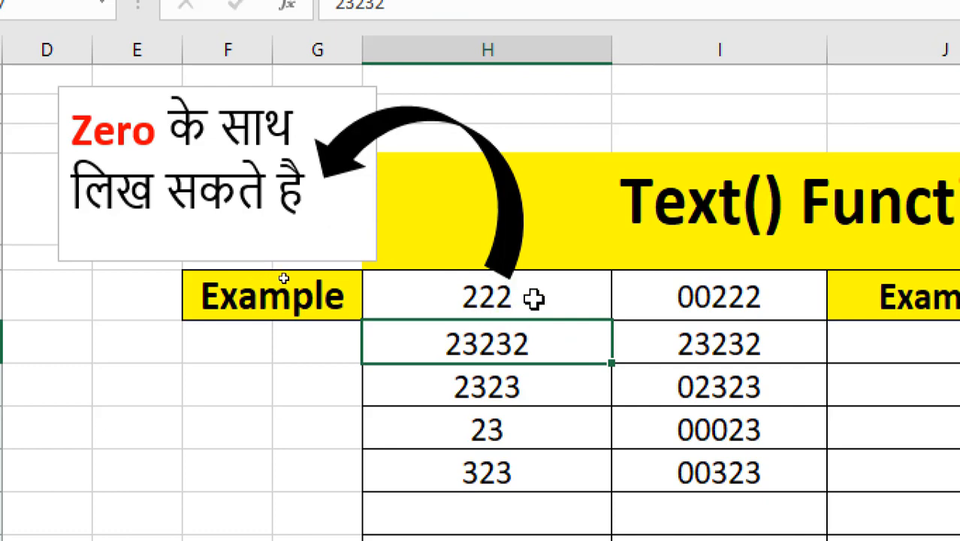
click(707, 304)
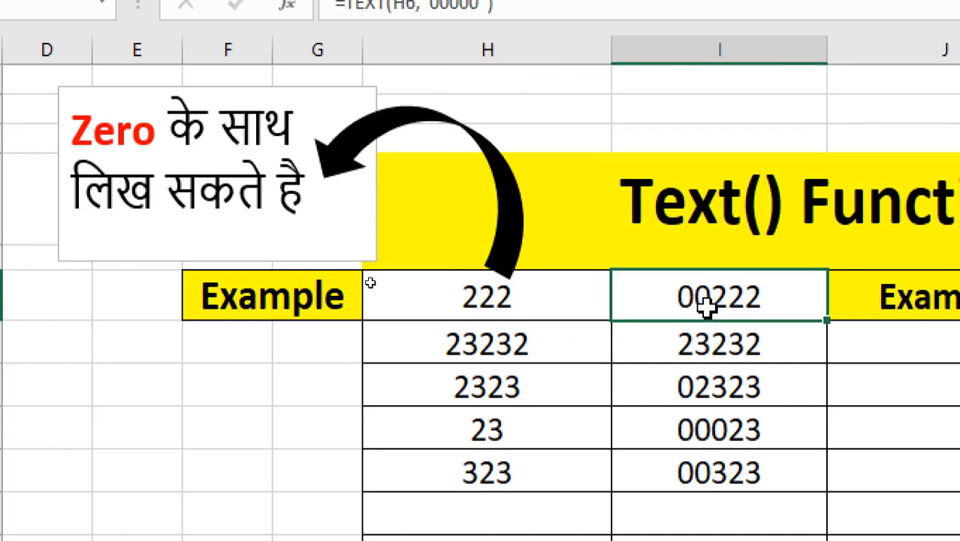
click(529, 357)
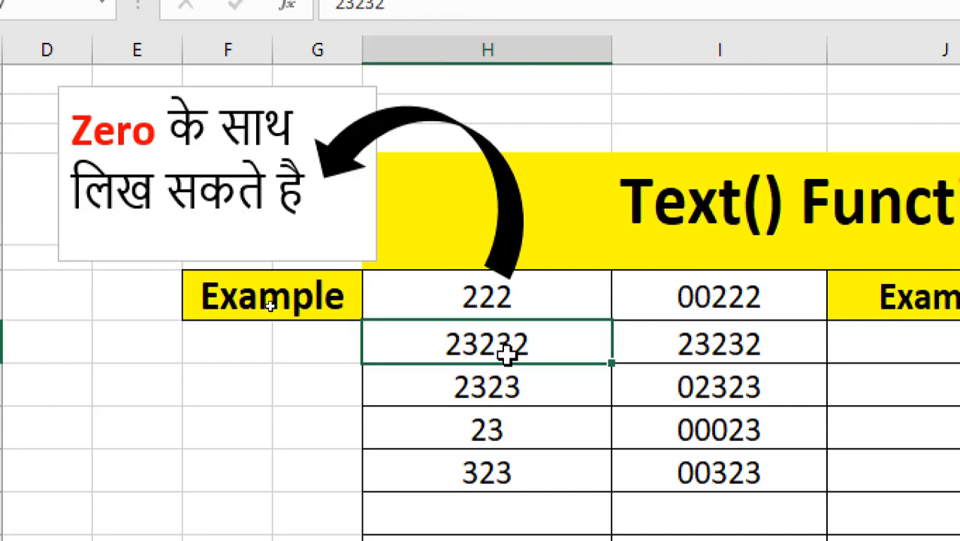
click(719, 341)
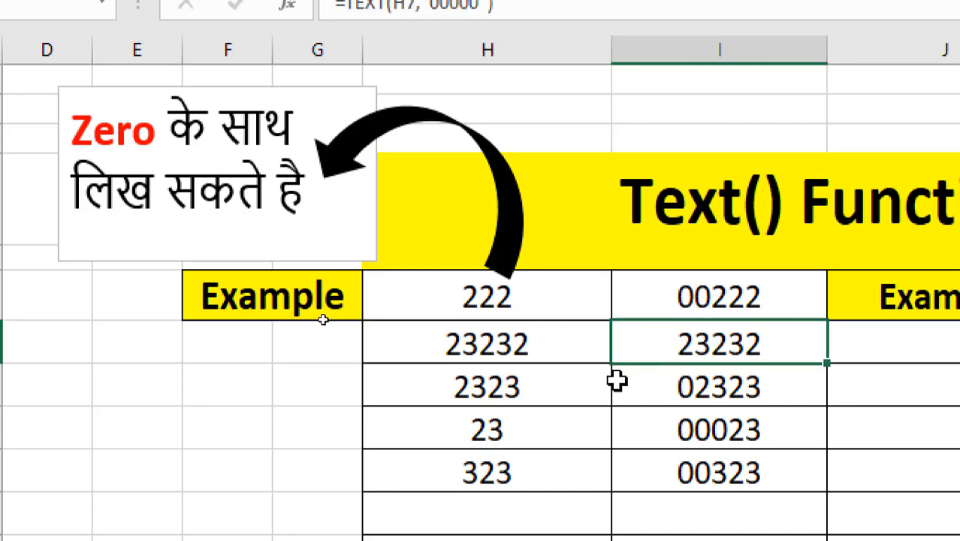
click(529, 393)
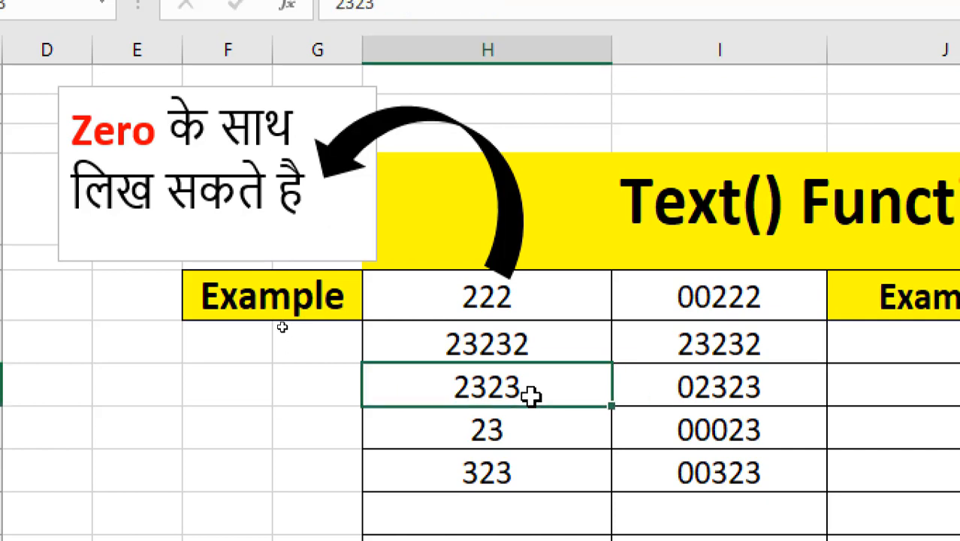
click(700, 401)
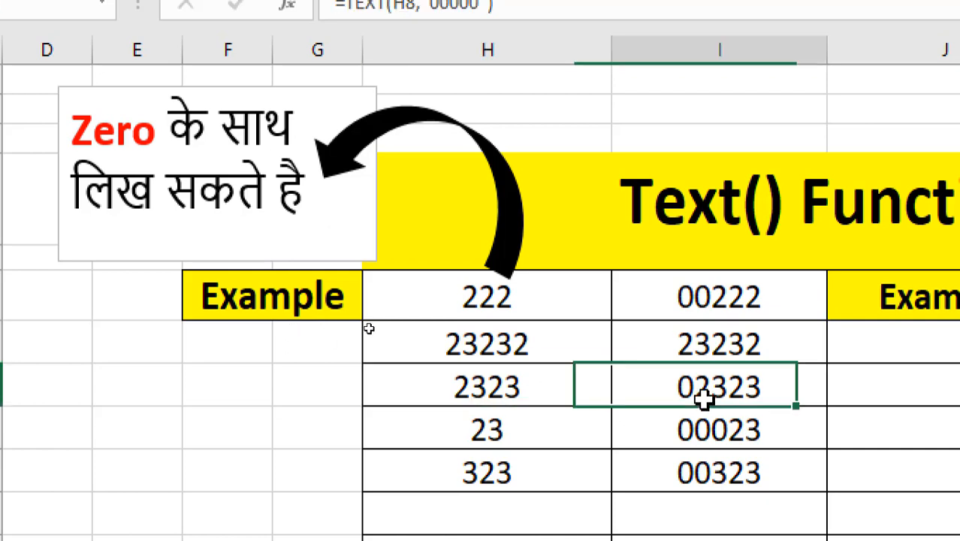
click(565, 426)
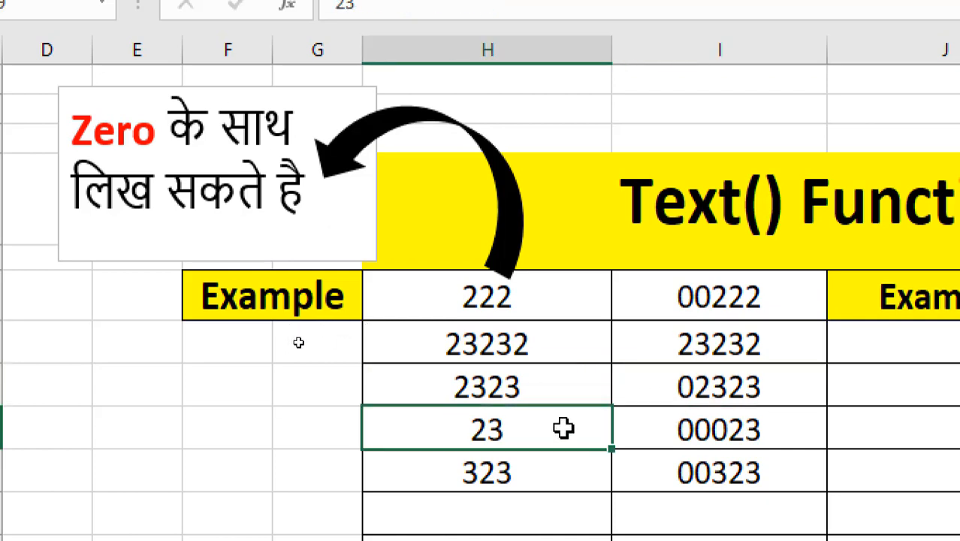
click(690, 443)
click(514, 493)
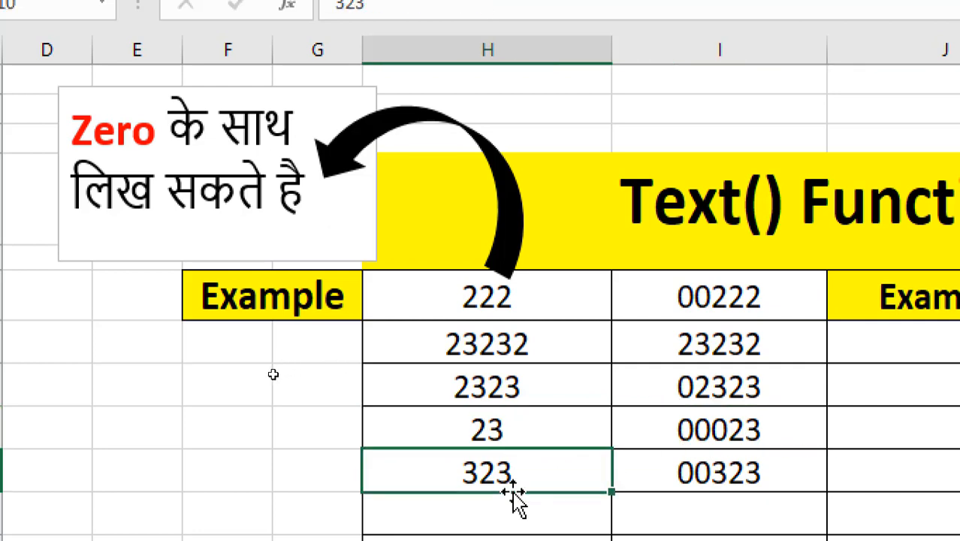
click(714, 478)
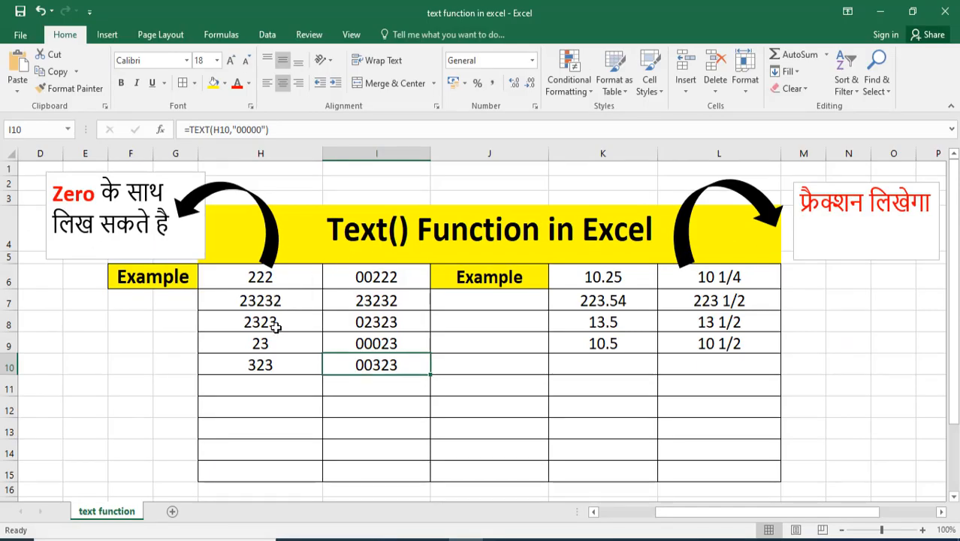
Inspect the TEXT formula in I6, checking its value reference and its format_text argument.
click(368, 278)
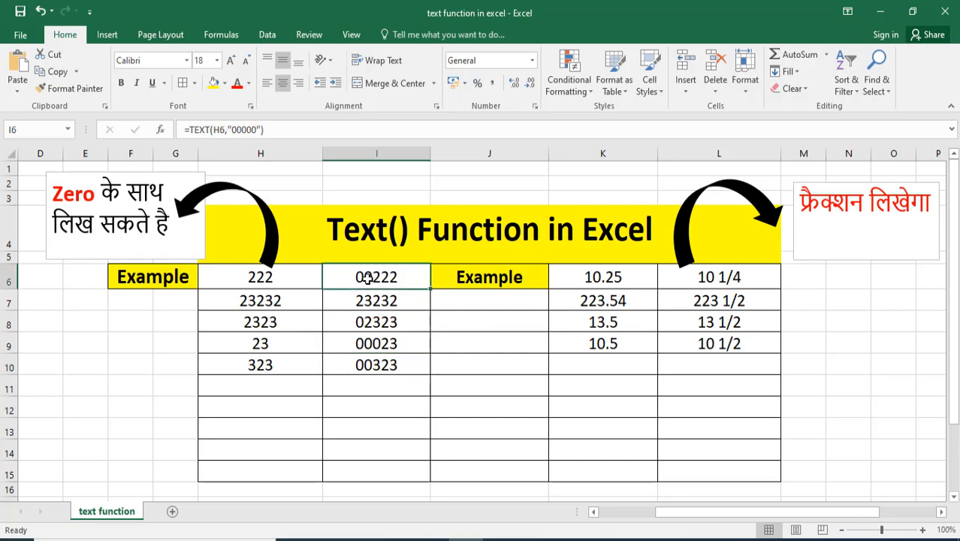
double_click(368, 278)
double_click(368, 278)
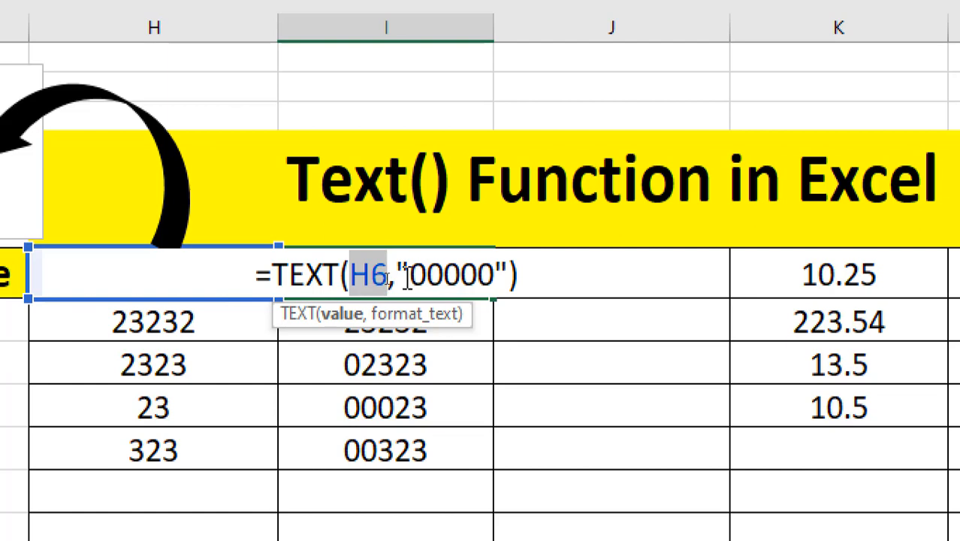
drag(409, 275, 494, 280)
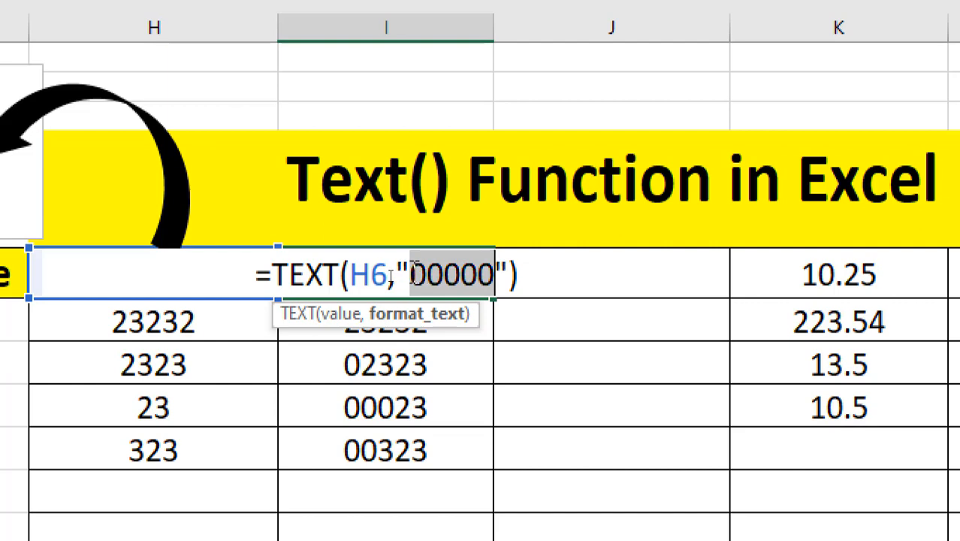
click(412, 322)
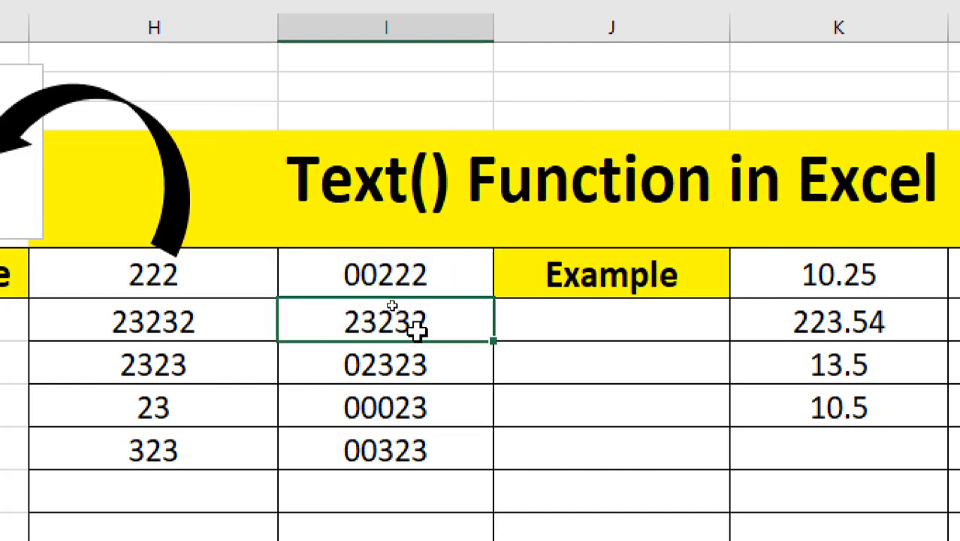
click(217, 277)
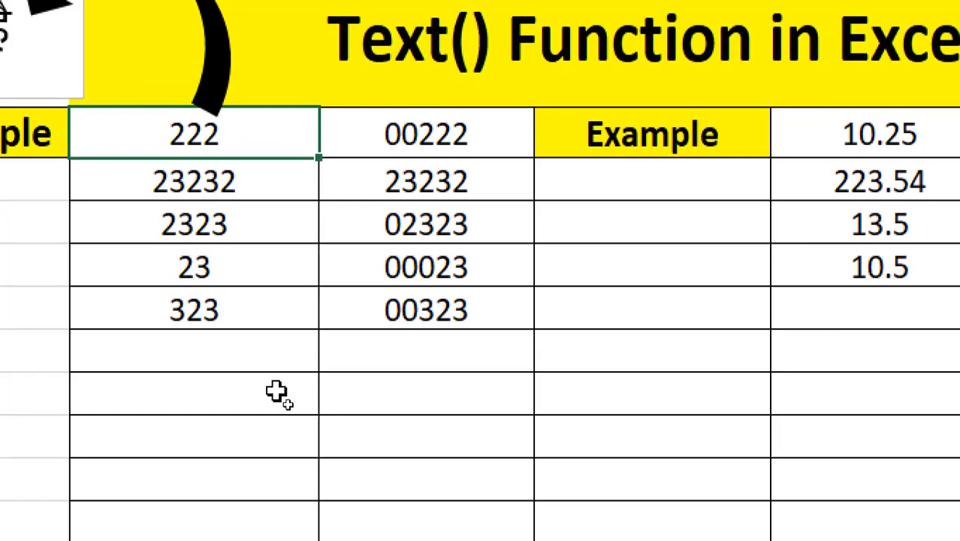
Enter 4442 in H12 and the formula =text(H12,"000000") in I12.
click(163, 398)
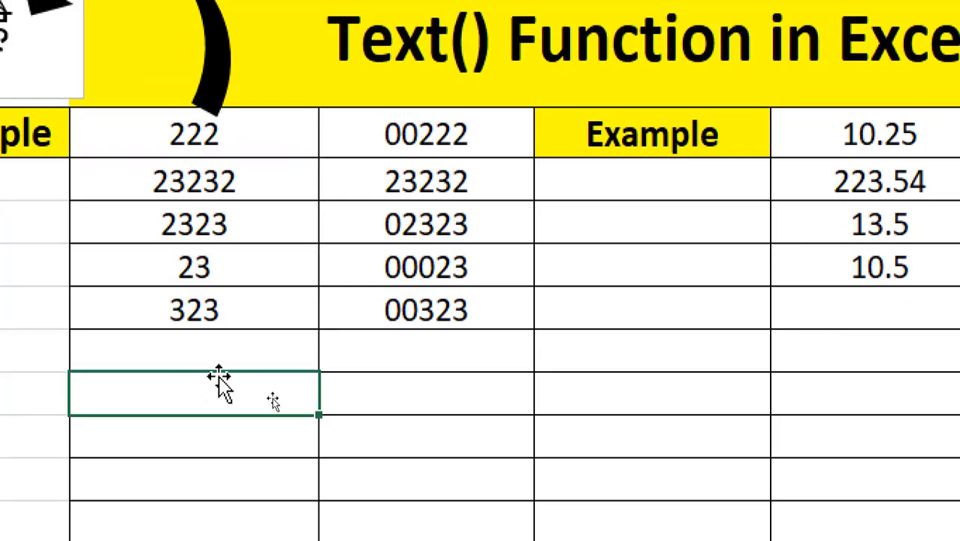
text(4442)
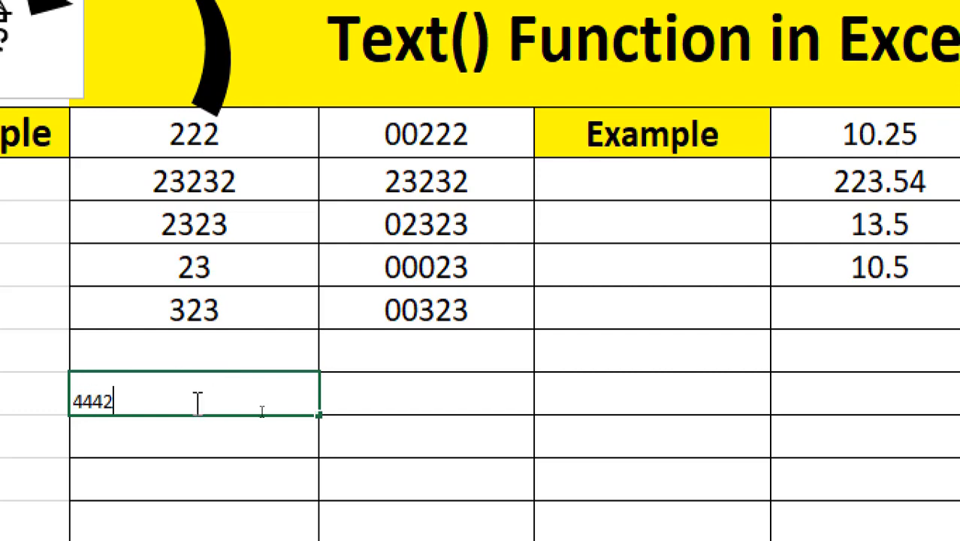
click(436, 405)
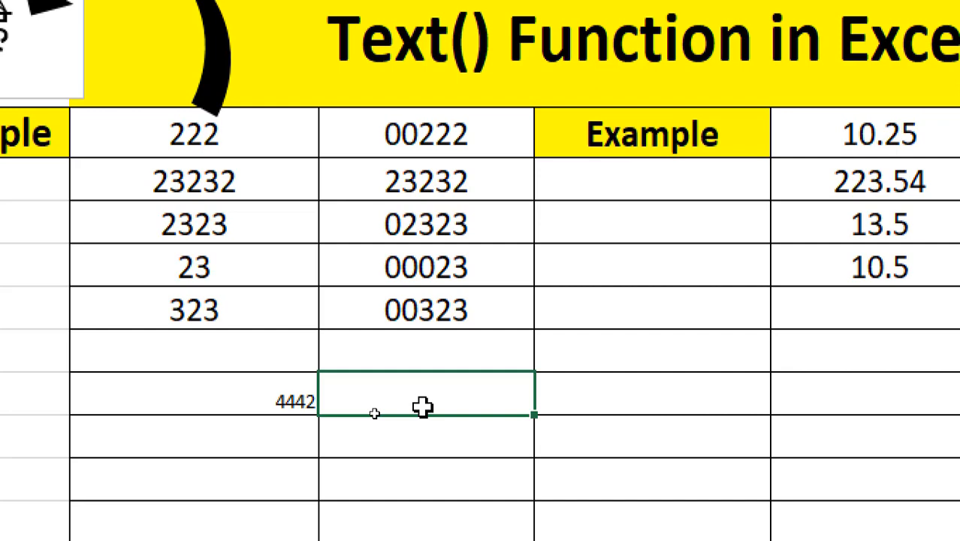
text(=)
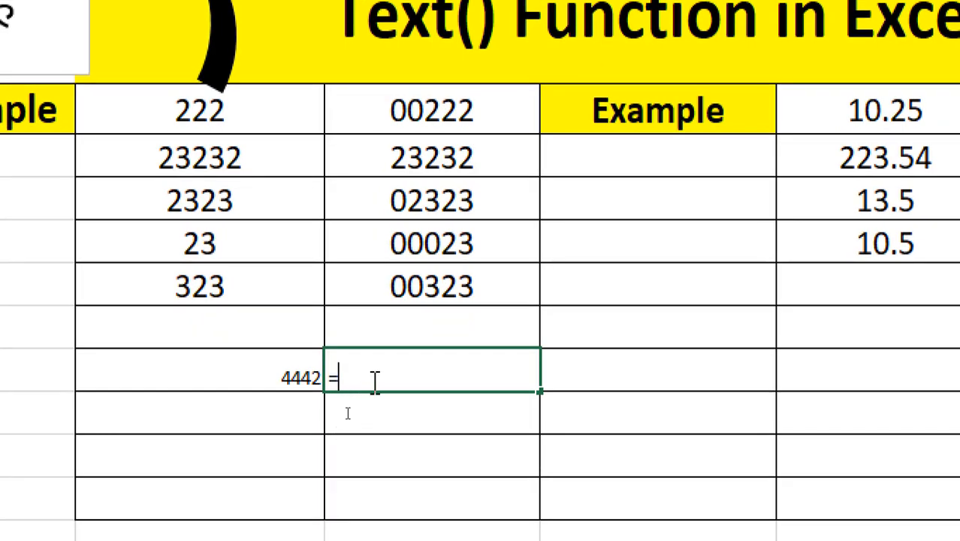
text(text)
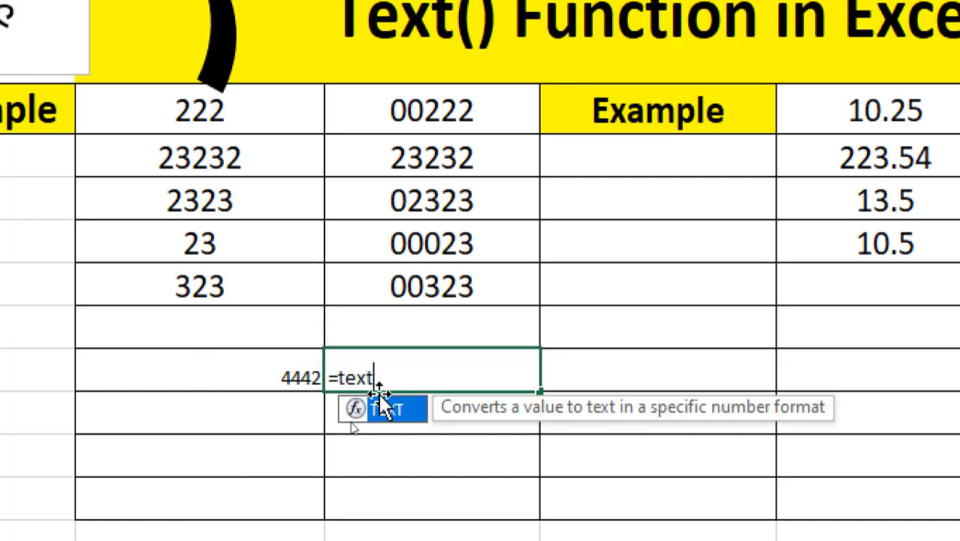
text(()
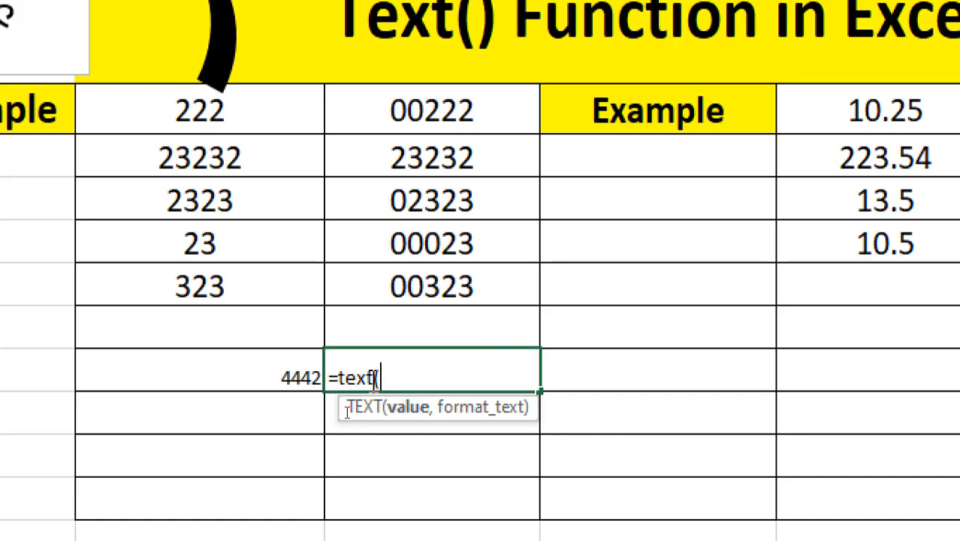
click(248, 373)
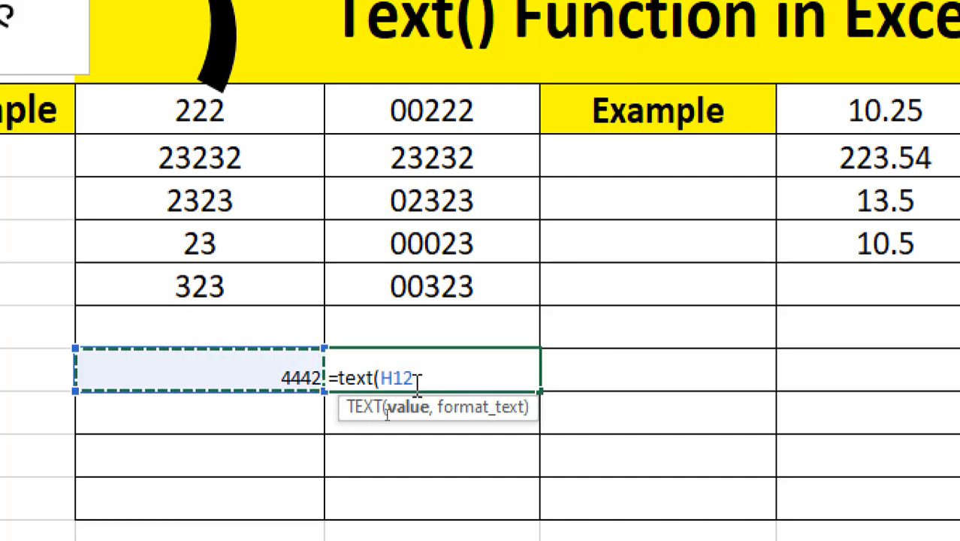
text(,)
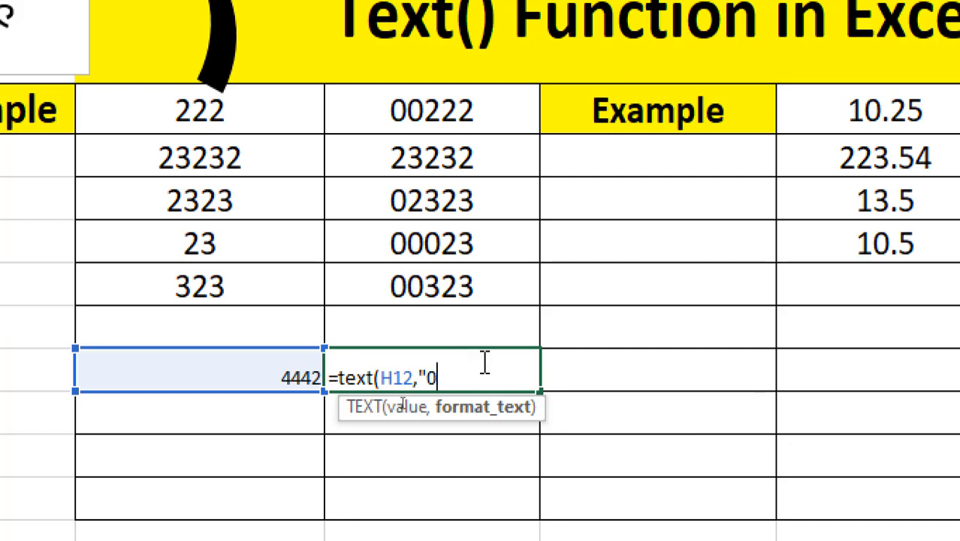
text(00000)
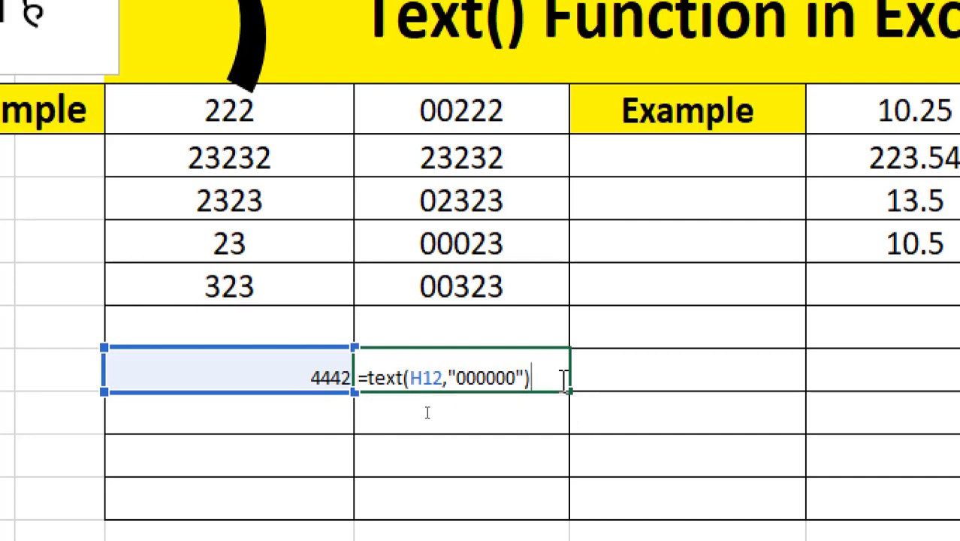
key(Return)
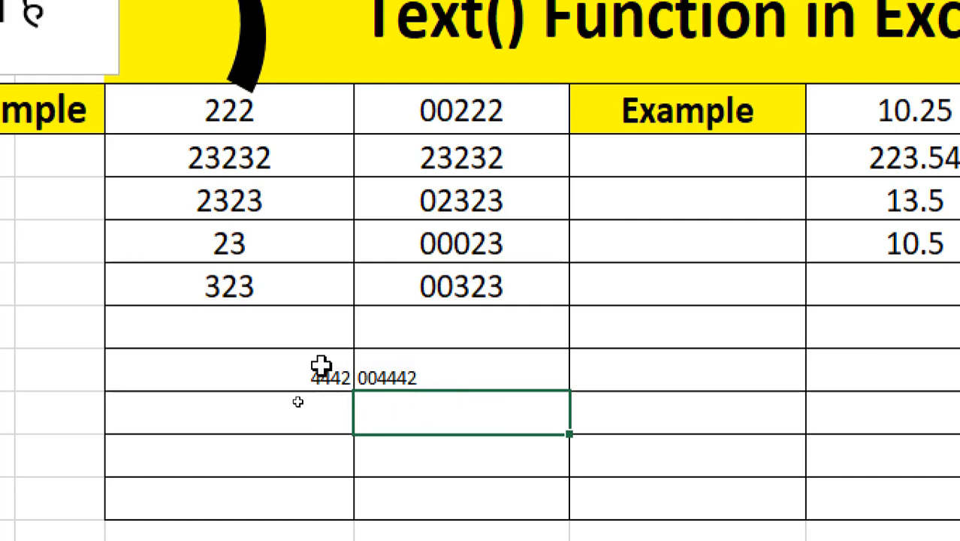
Format H12:I15 with font size 18 and centre the contents both horizontally and vertically.
drag(317, 363, 441, 360)
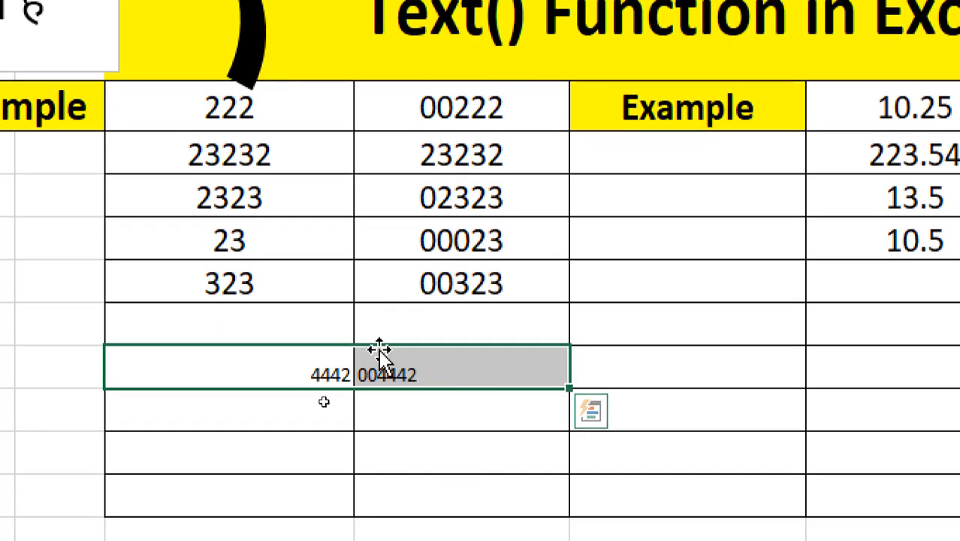
click(282, 410)
drag(274, 368, 439, 514)
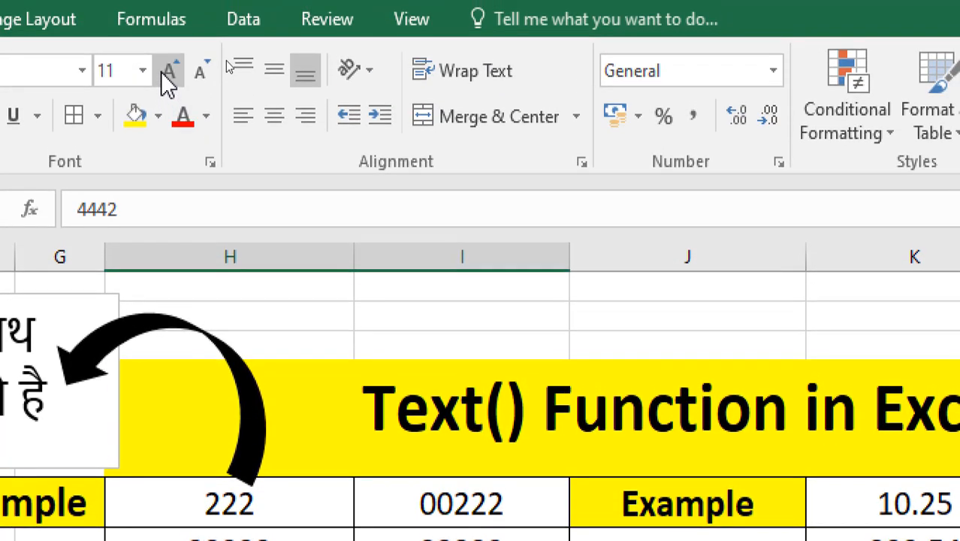
click(275, 120)
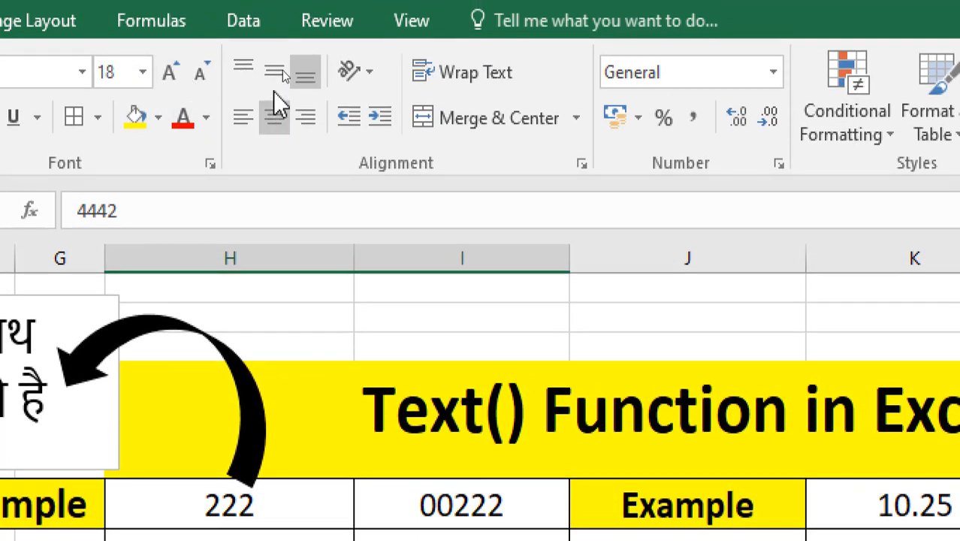
click(283, 68)
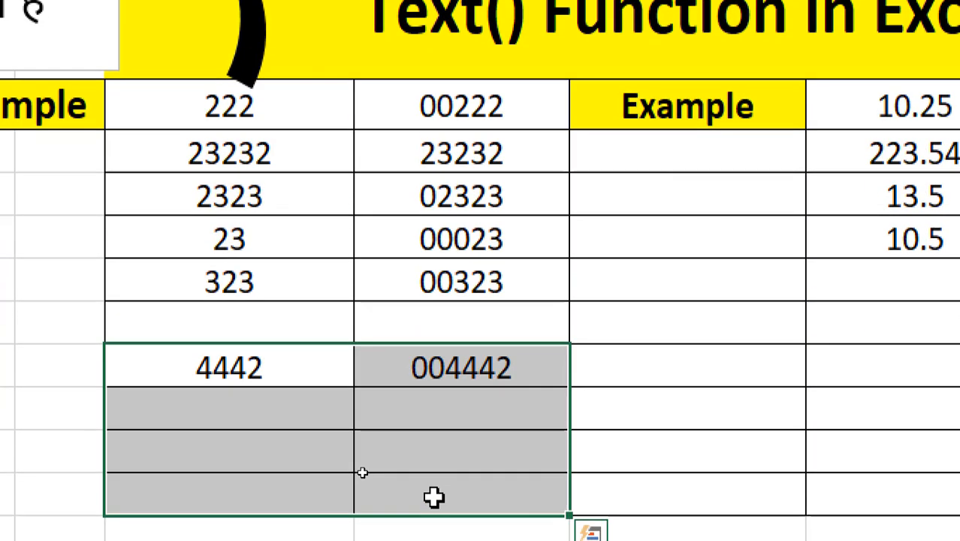
click(453, 371)
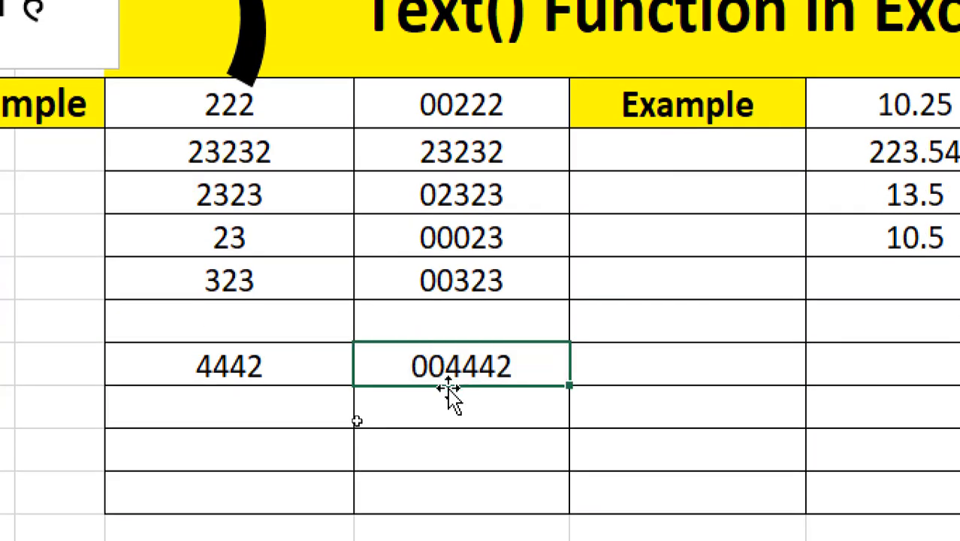
Enter 34 in H13, 33 in H14 and 11 in H15 as further numbers to pad.
click(298, 410)
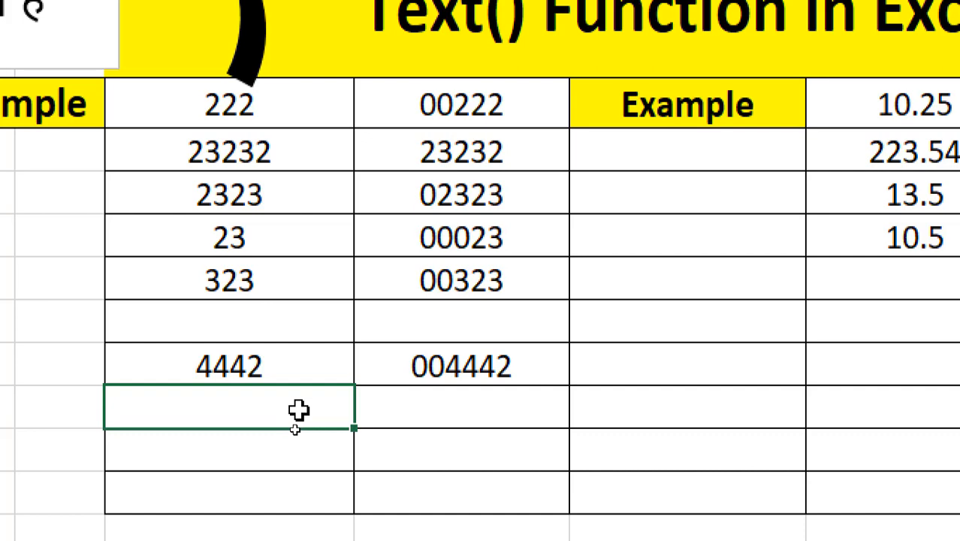
text(34)
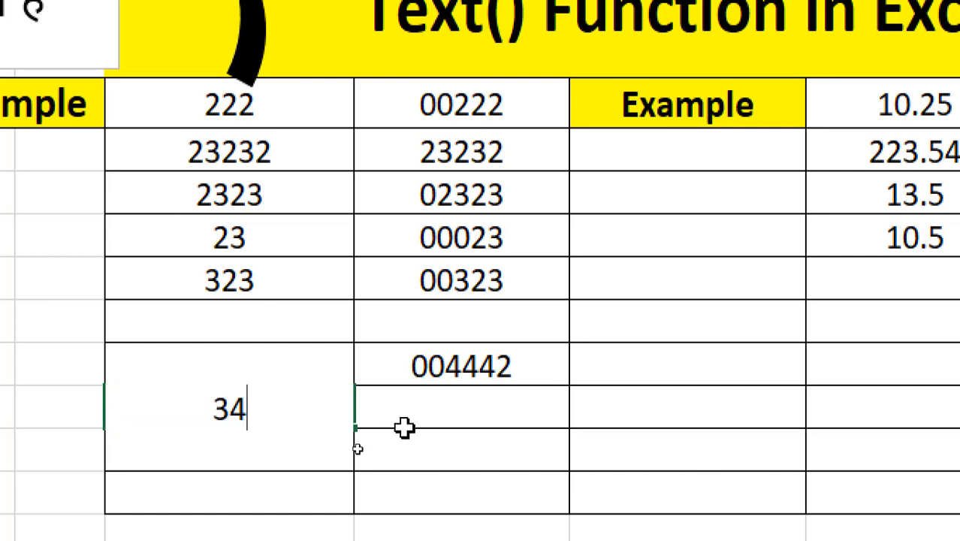
click(426, 449)
click(249, 453)
text(34)
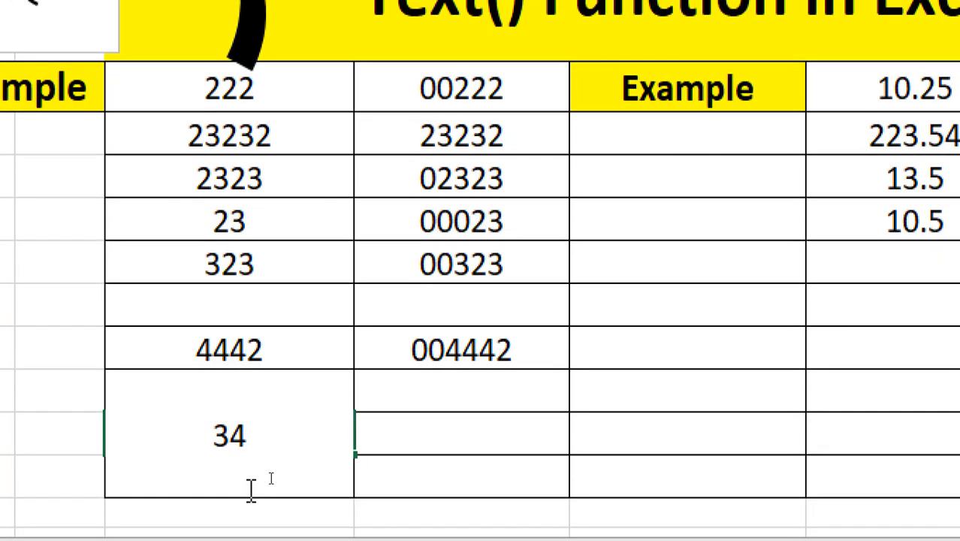
click(664, 477)
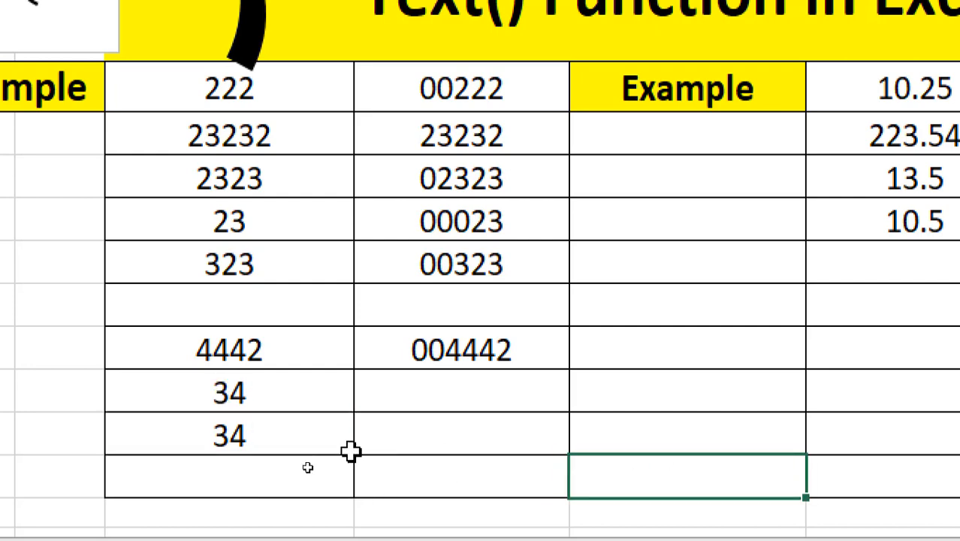
click(295, 479)
text(11)
click(442, 443)
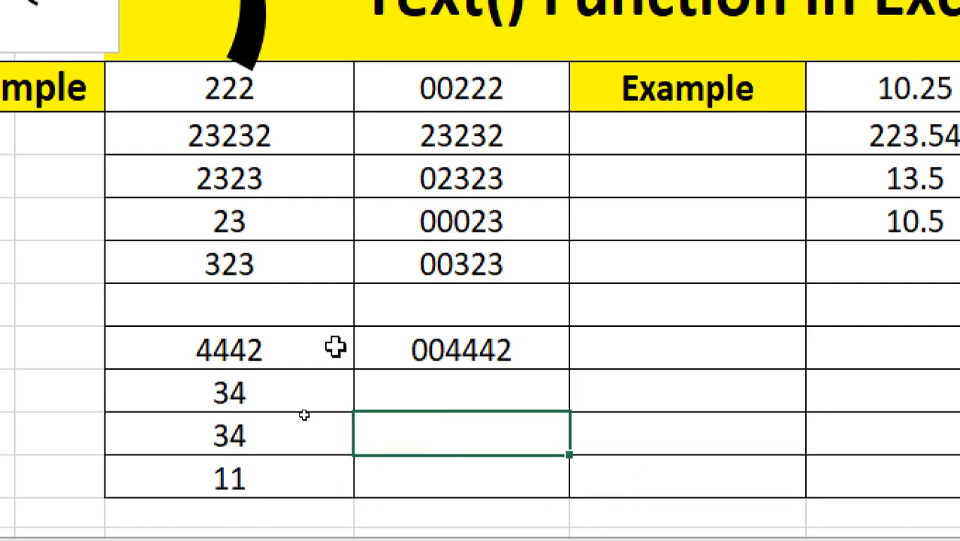
click(278, 422)
text(33)
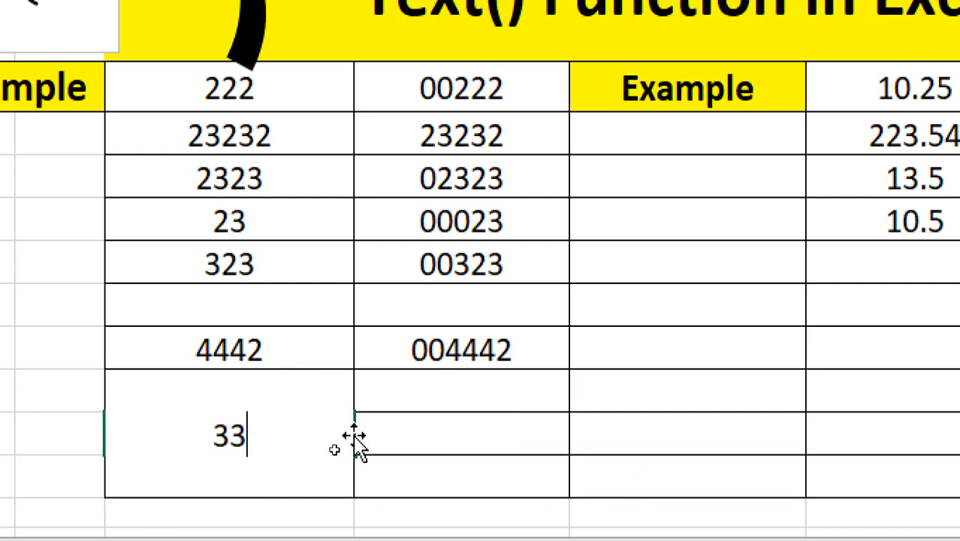
click(495, 447)
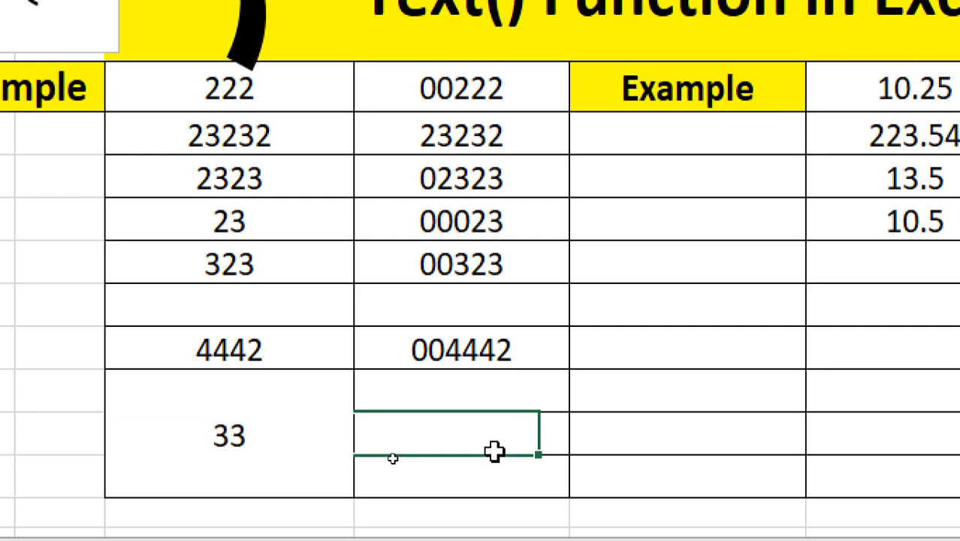
Fill the TEXT formula from I12 down through I15 and check the padded results.
click(508, 348)
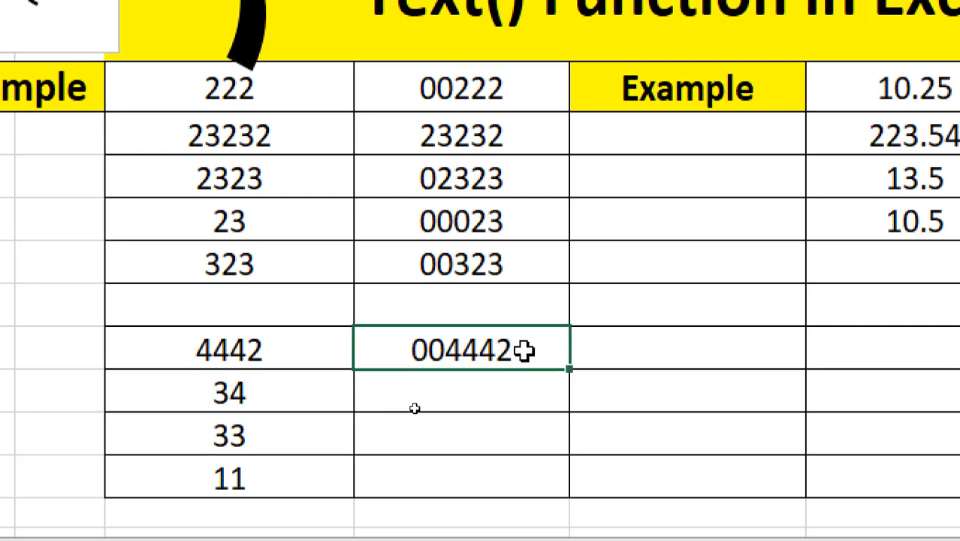
double_click(572, 371)
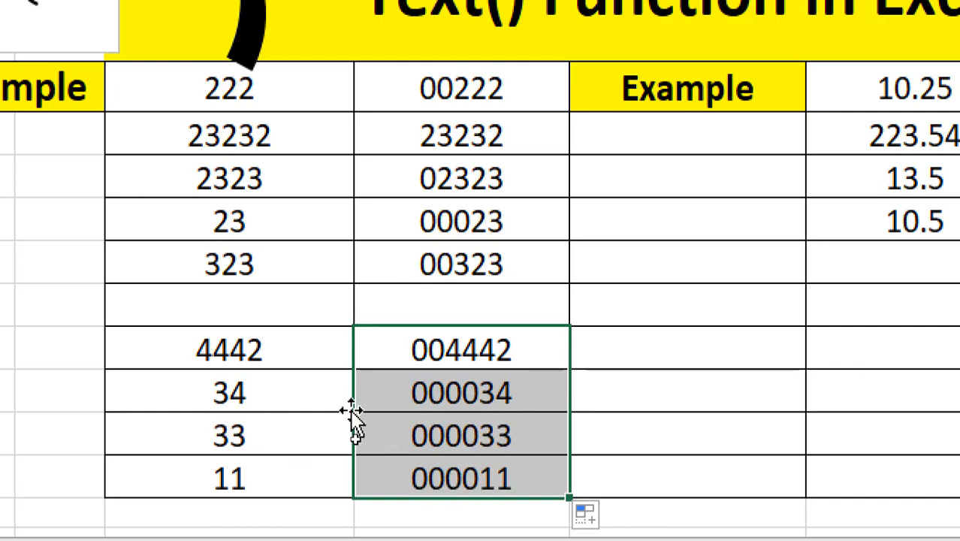
click(467, 392)
click(446, 429)
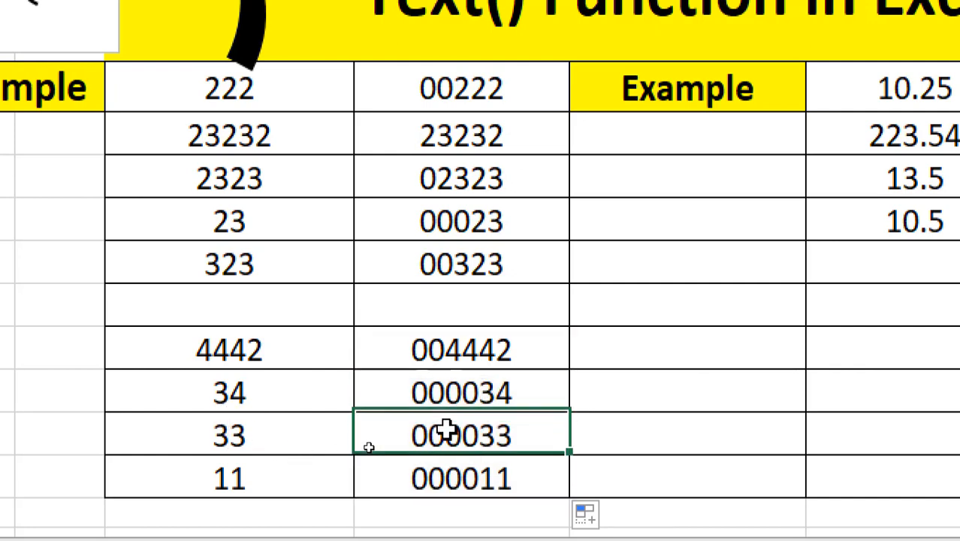
Change the number in H13 to 348 and check the matching TEXT result in I13.
double_click(259, 390)
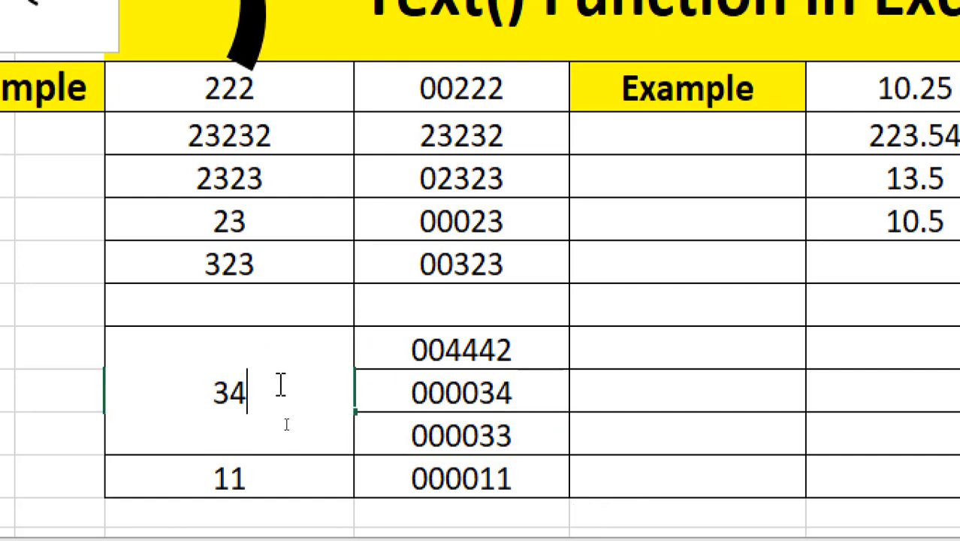
text(8)
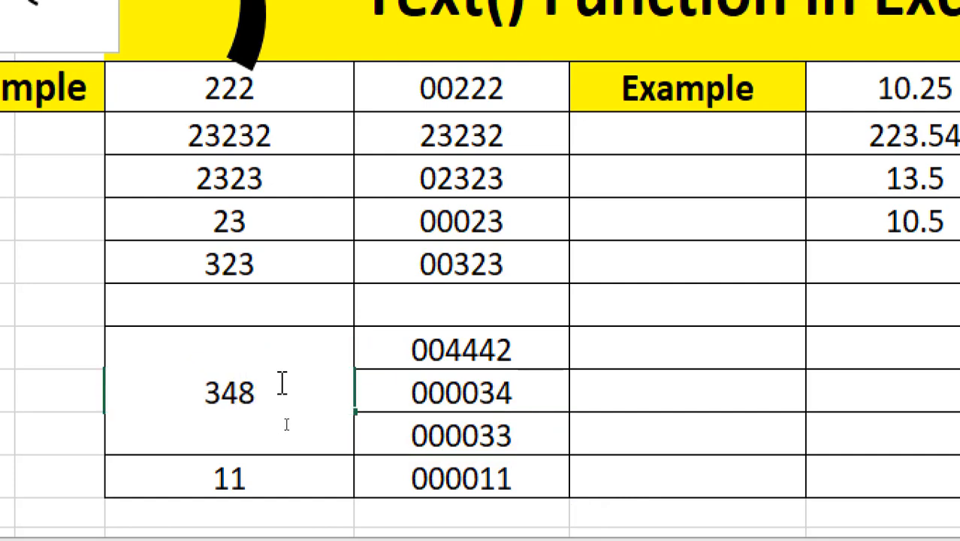
click(585, 448)
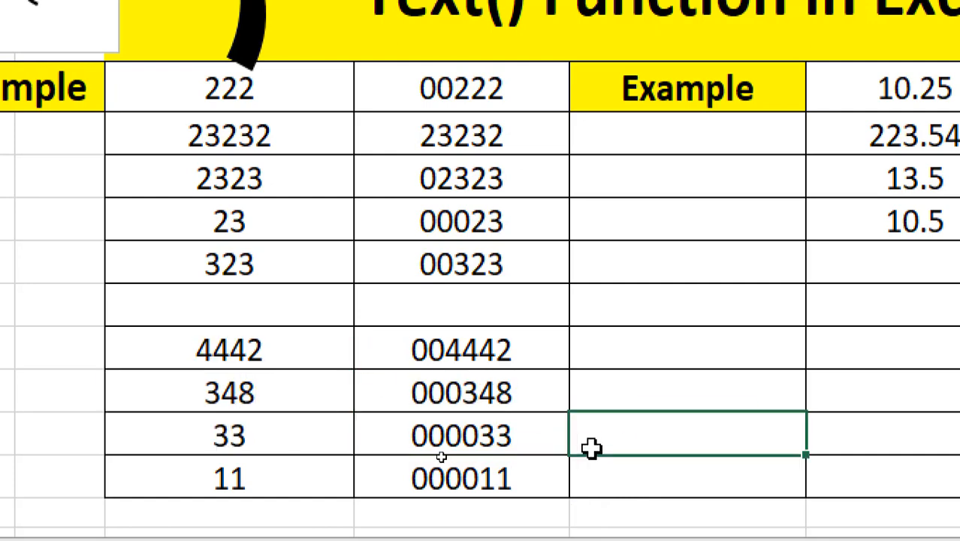
click(435, 385)
click(476, 431)
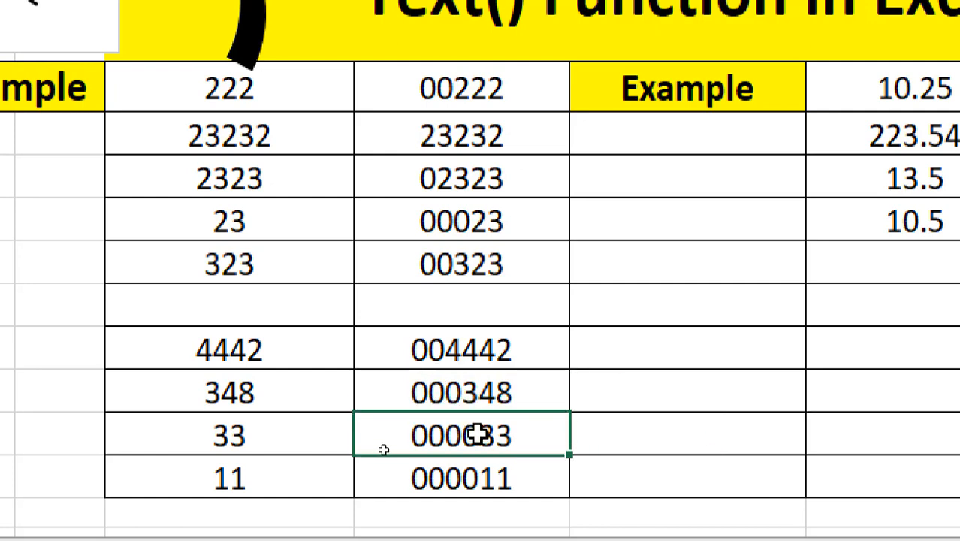
Replace the number in H14 with 2221 and check the matching TEXT result in I14.
click(224, 428)
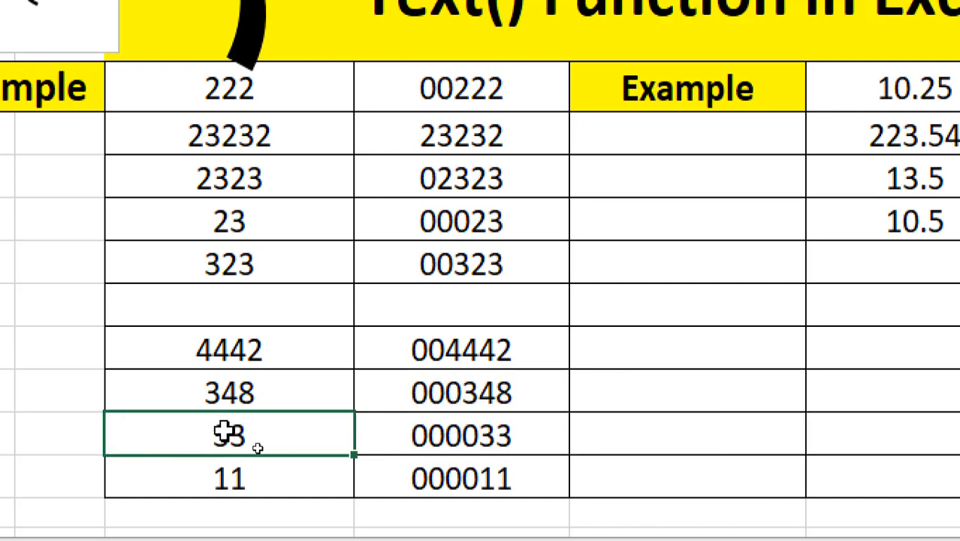
text(22222)
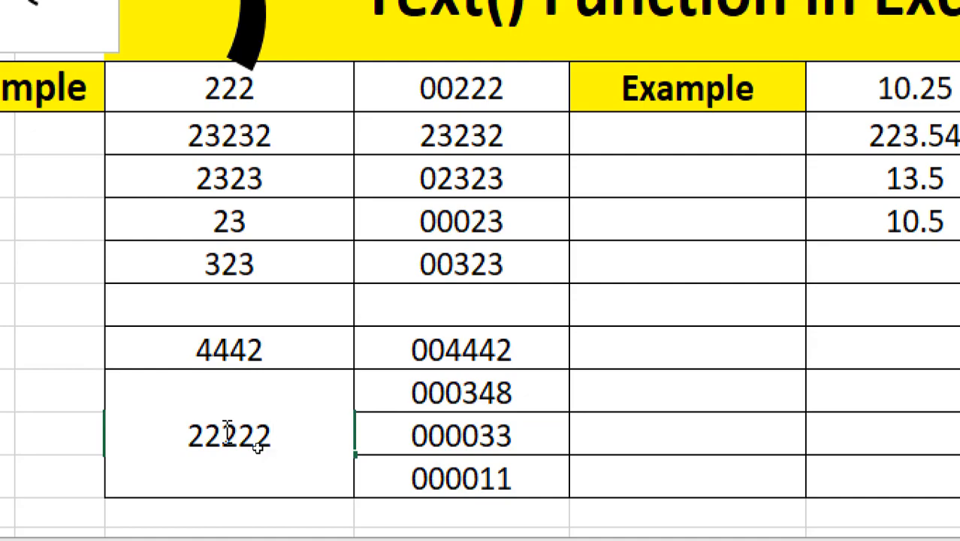
key(BackSpace)
key(BackSpace)
text(1)
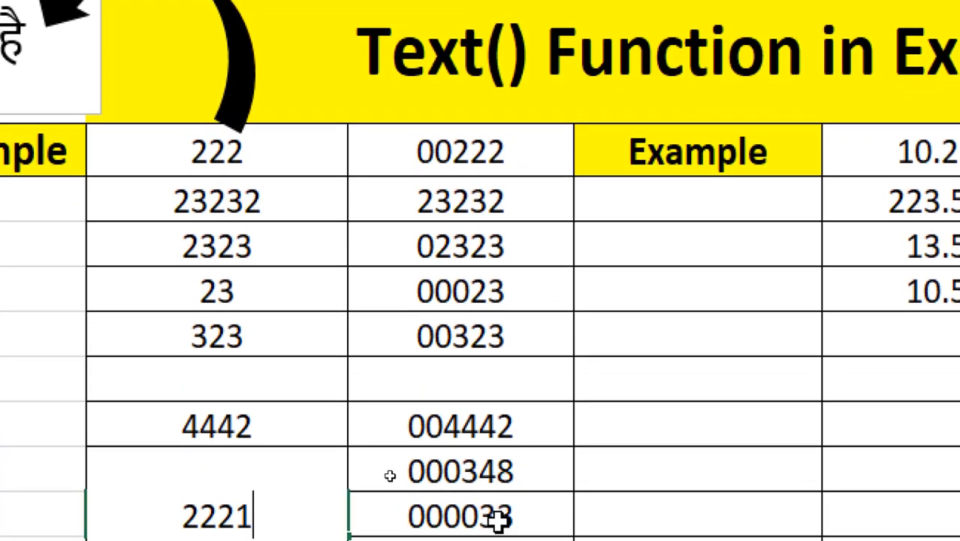
click(622, 501)
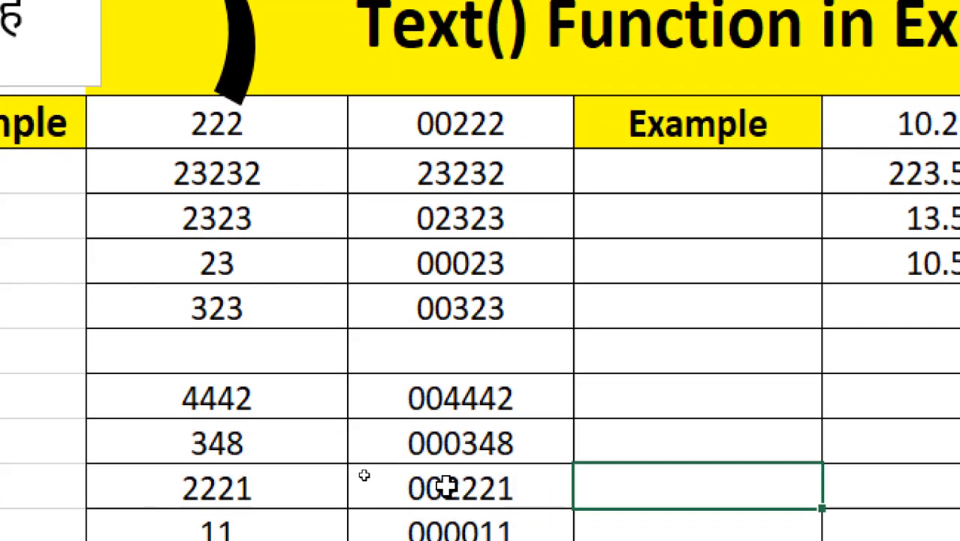
click(440, 488)
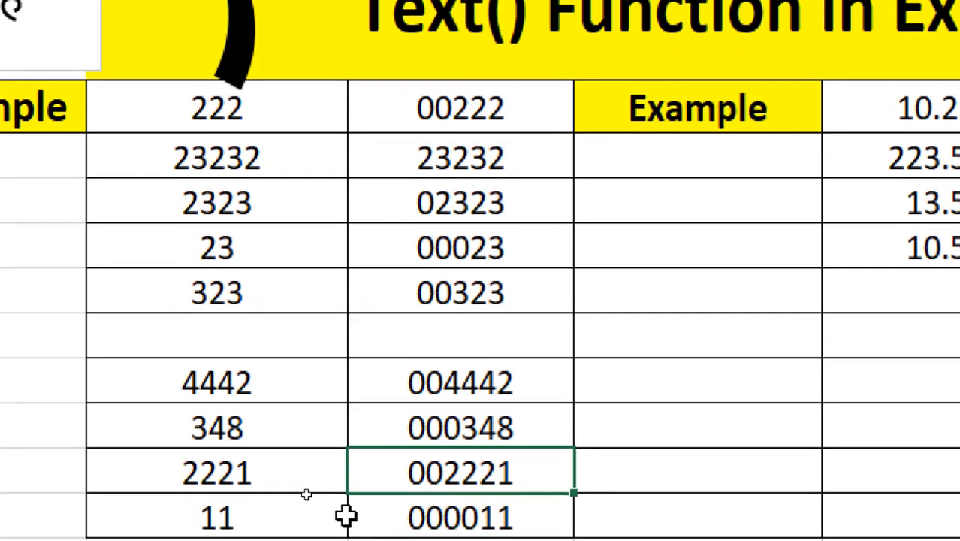
Replace the number in H15 with 132.
click(324, 515)
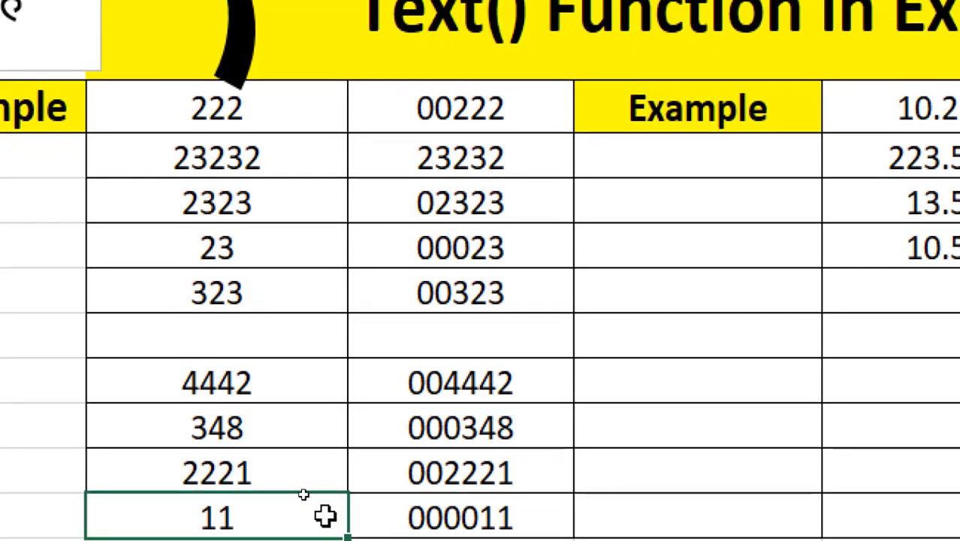
text(132)
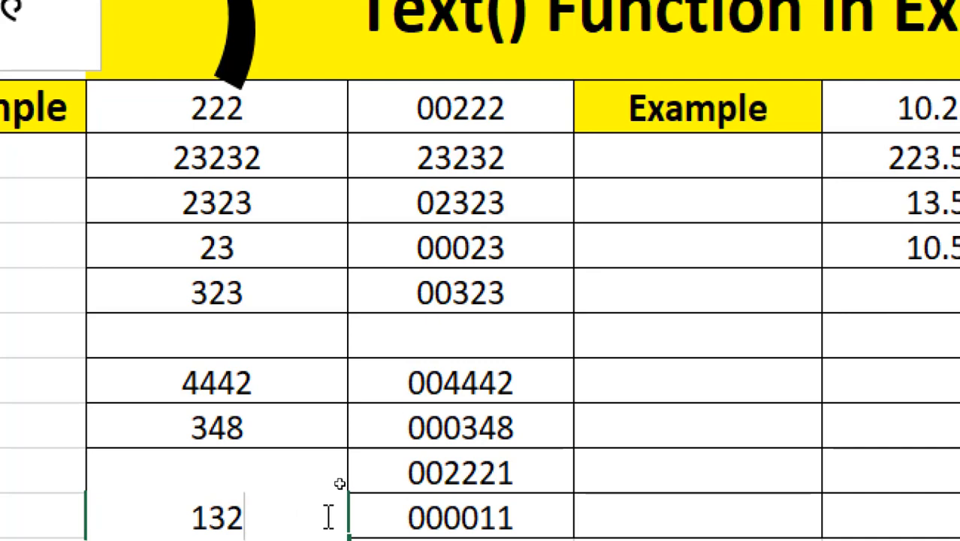
click(702, 481)
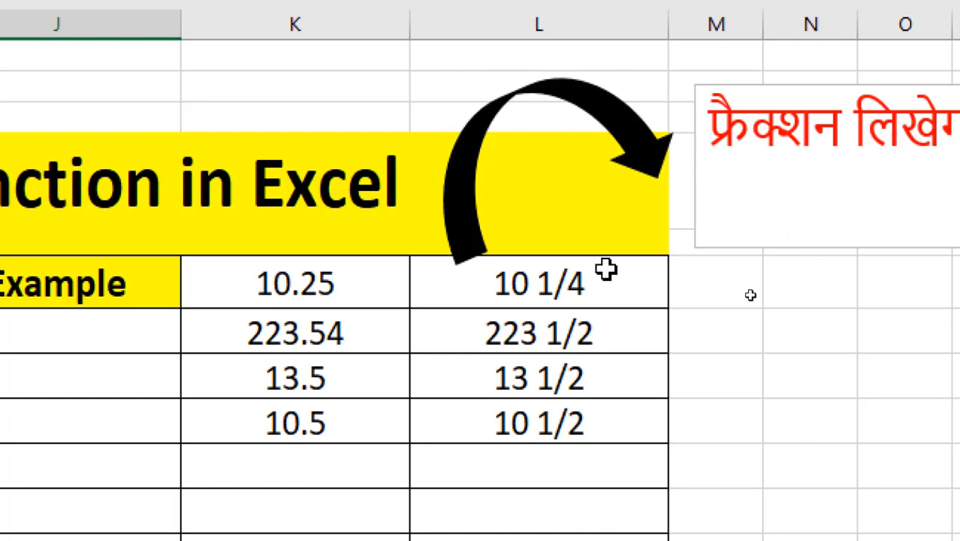
Examine the decimal examples in column K and compare K6 with its fraction result in L6.
click(264, 293)
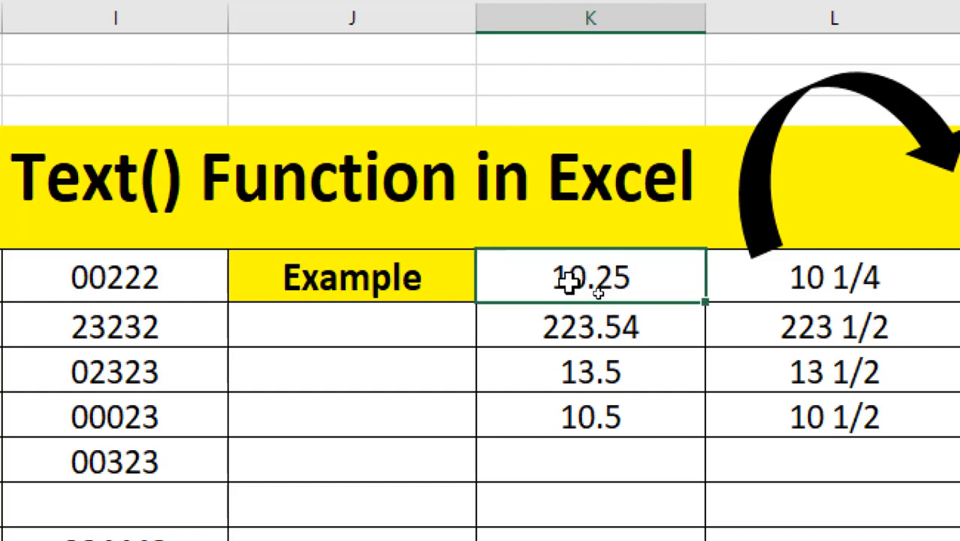
click(610, 380)
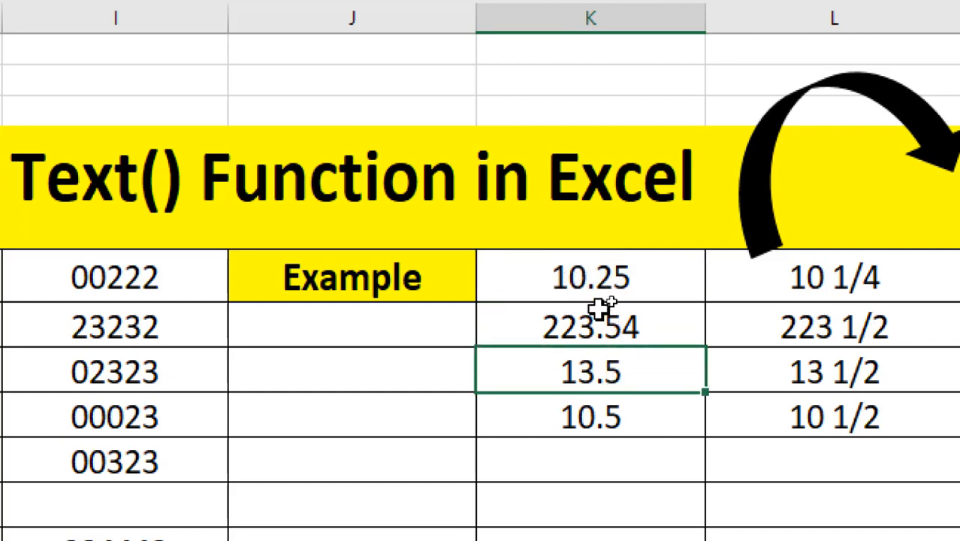
click(594, 279)
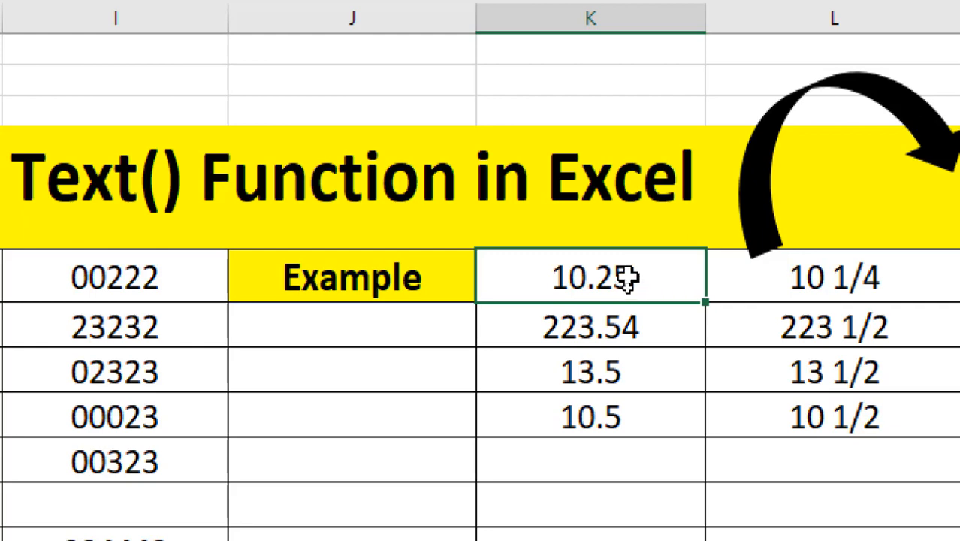
click(810, 285)
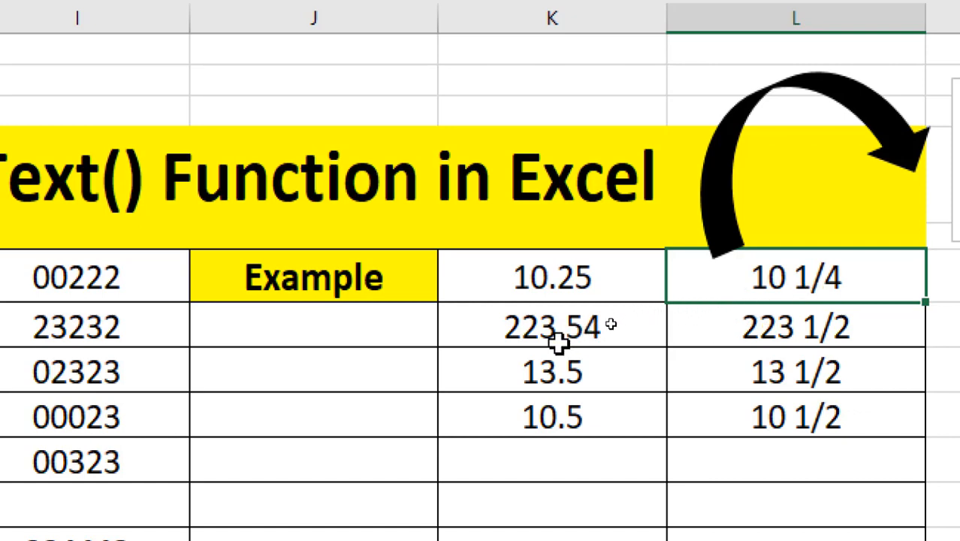
Change the decimal in K7 to 223.25 and check the matching fraction in L7.
click(521, 327)
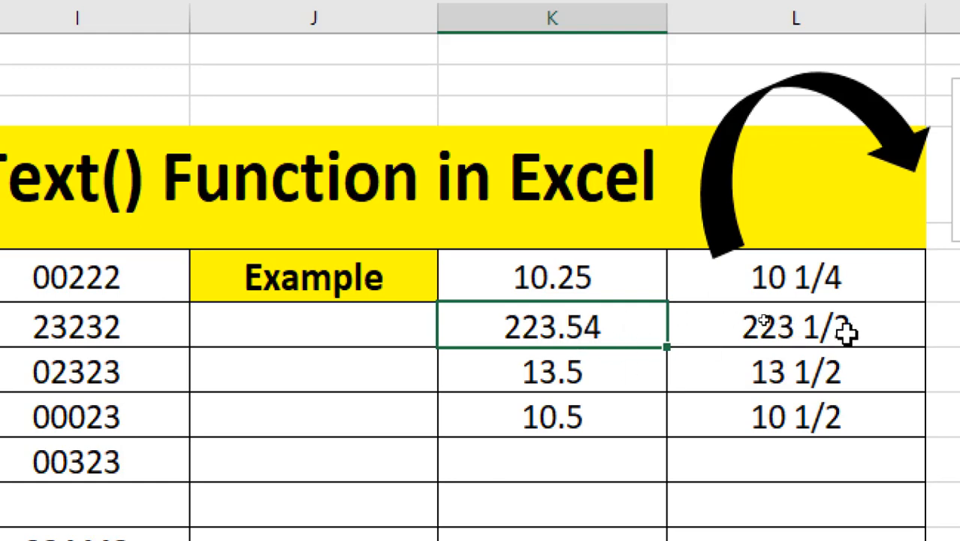
double_click(577, 324)
drag(560, 325, 611, 328)
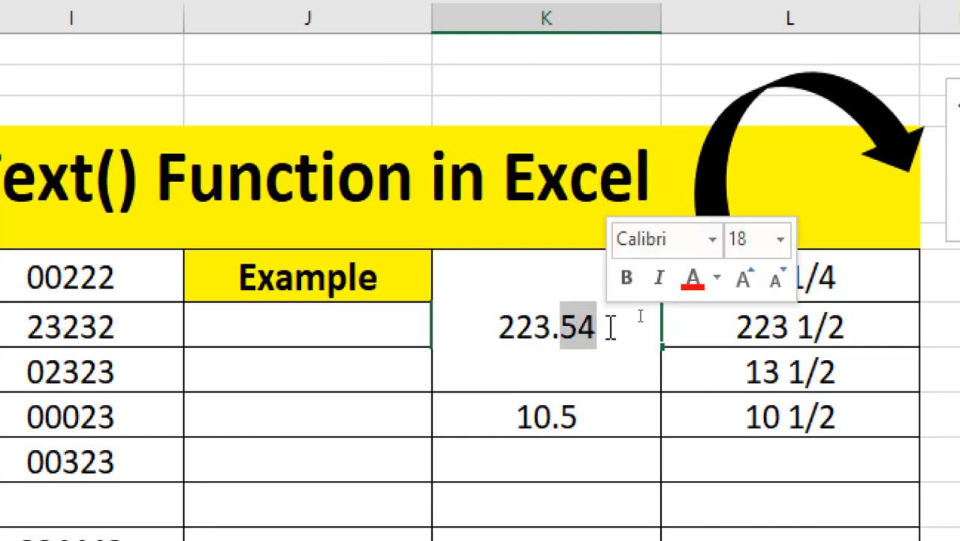
text(2)
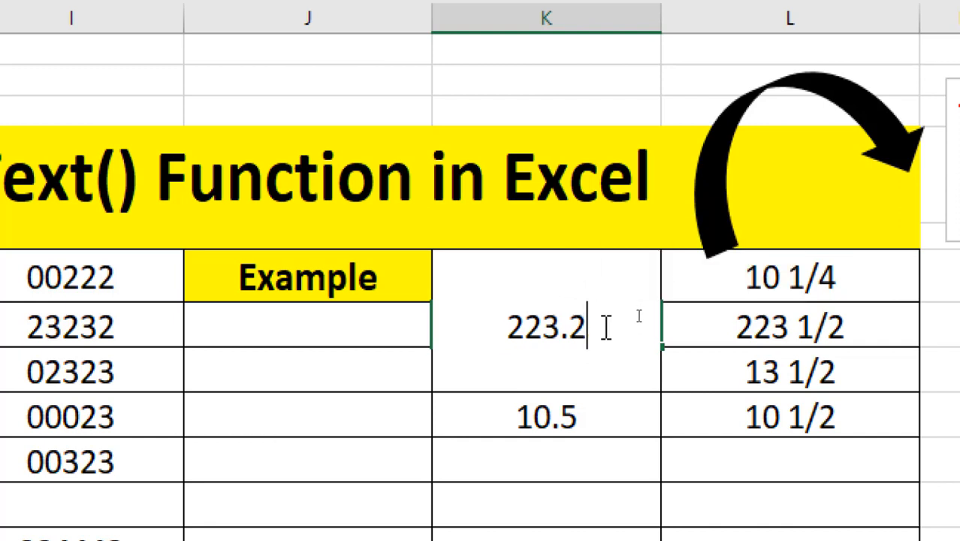
text(5)
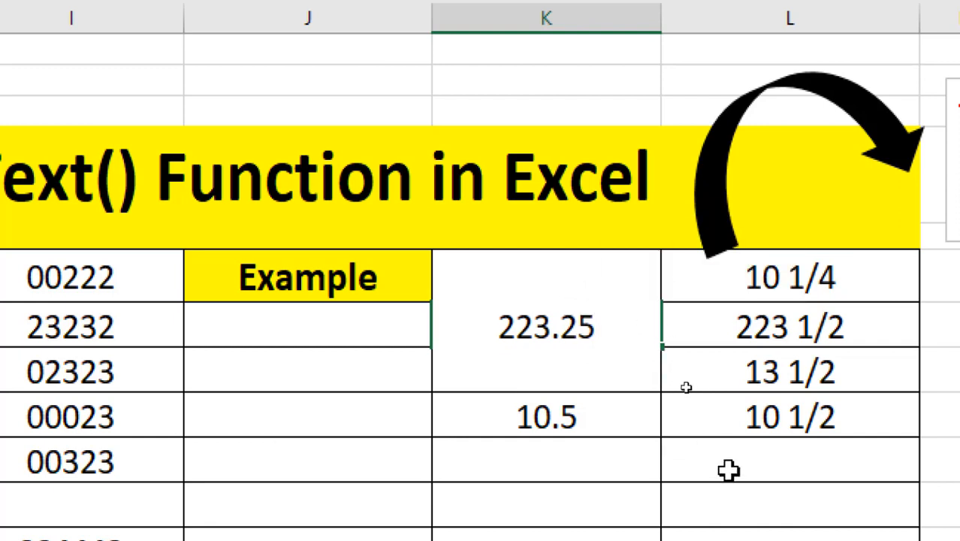
click(728, 469)
click(814, 337)
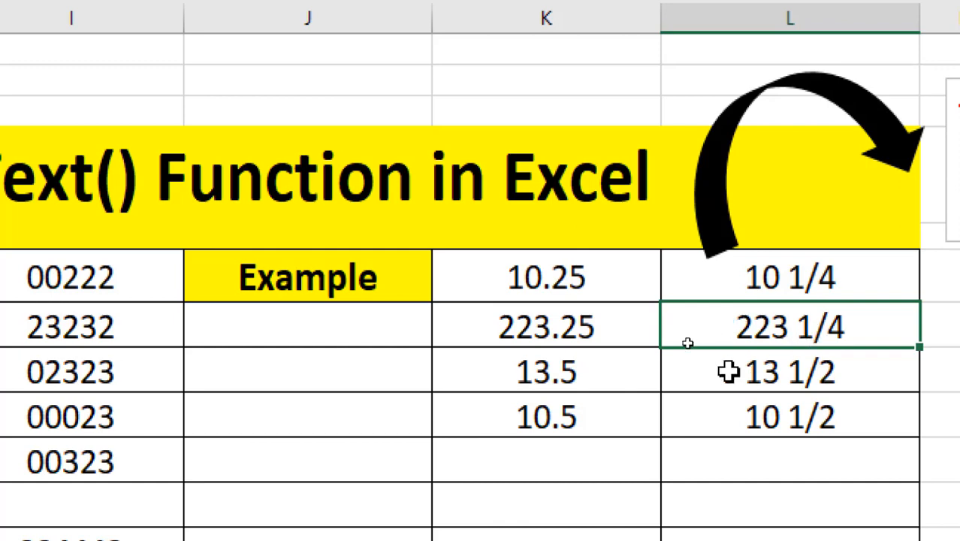
Review the decimals in K8 and K9 and inspect the TEXT fraction formula in L6.
click(587, 377)
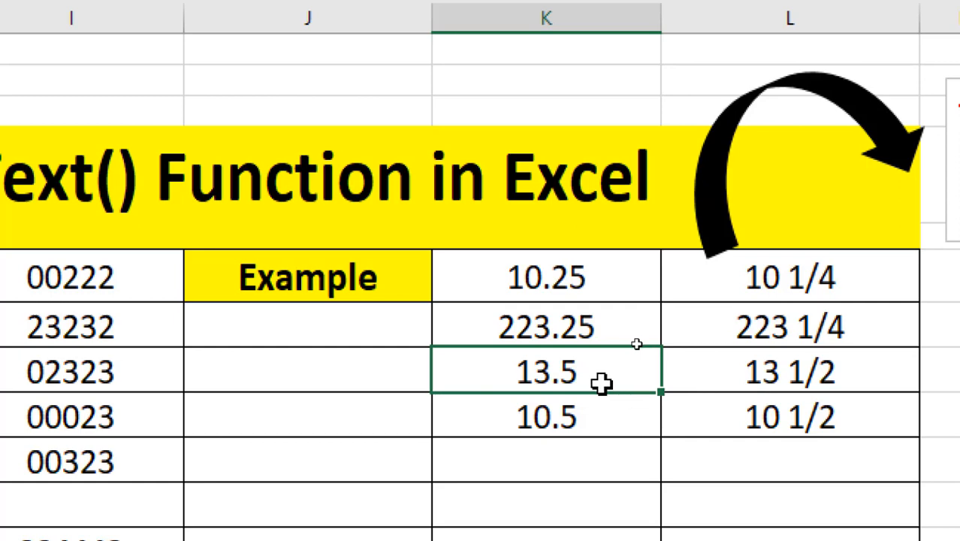
click(532, 422)
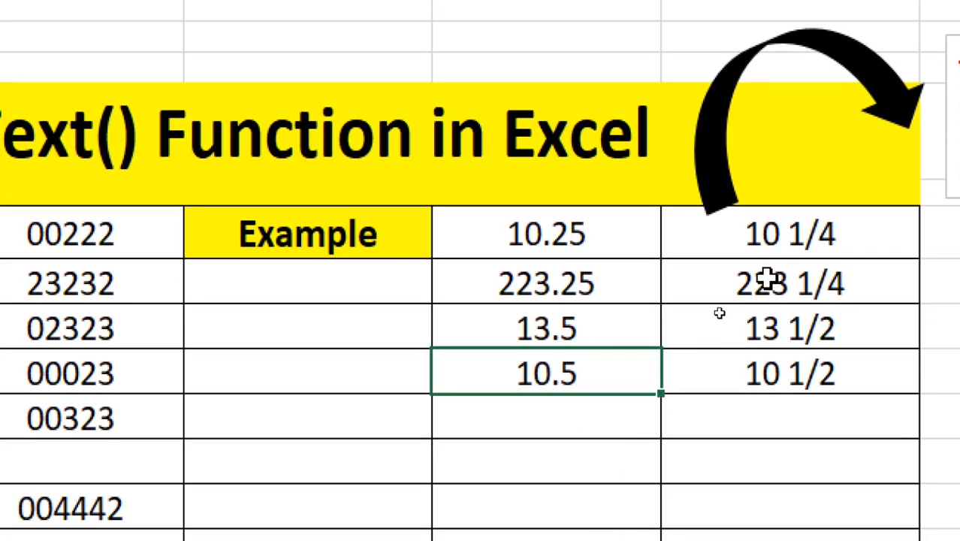
click(770, 252)
key(ctrl+Down)
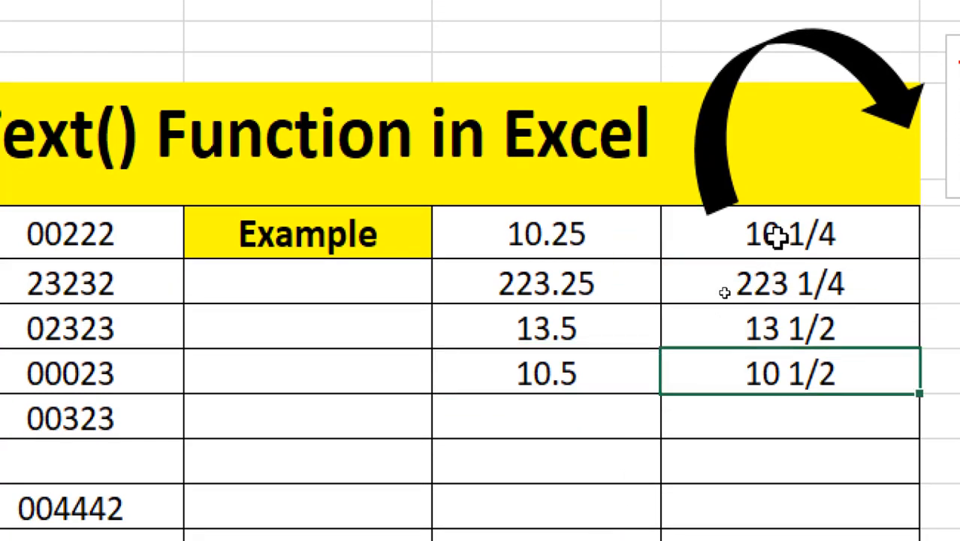
double_click(778, 237)
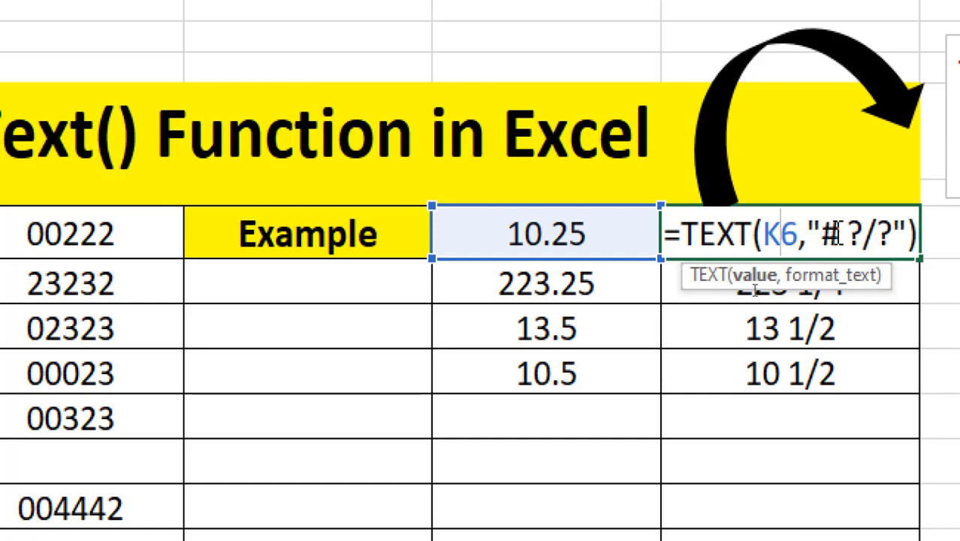
key(Return)
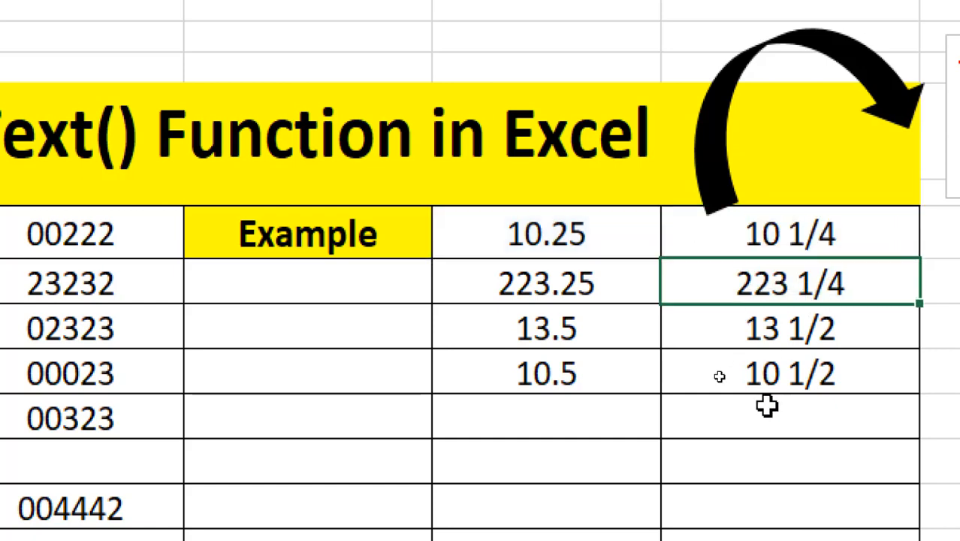
Enter 2.25 in K11 and enlarge its font by three size steps.
click(525, 456)
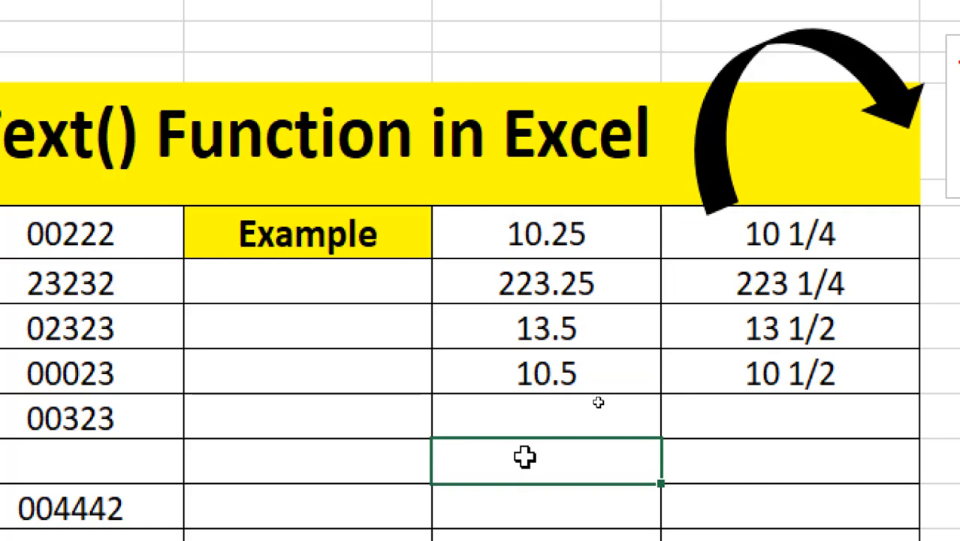
text(2.25)
key(Return)
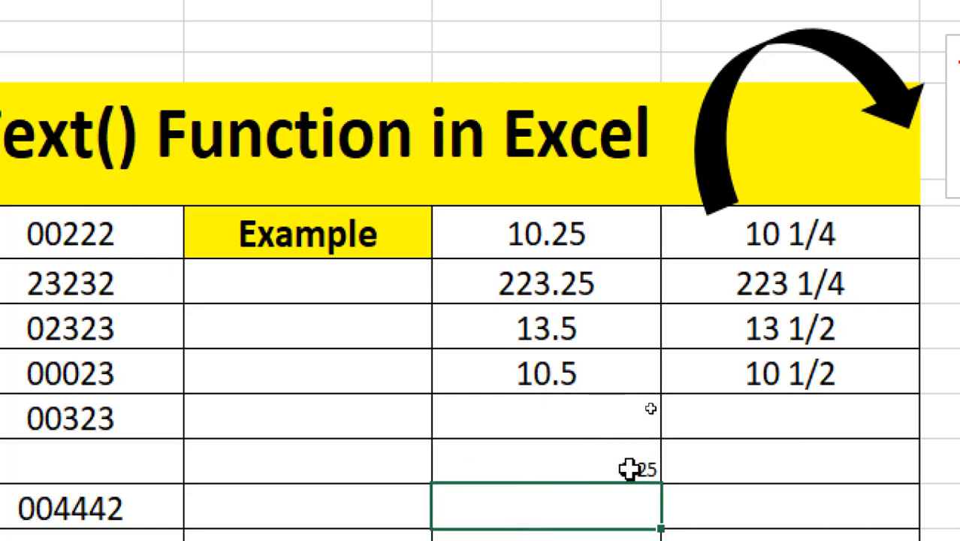
click(630, 469)
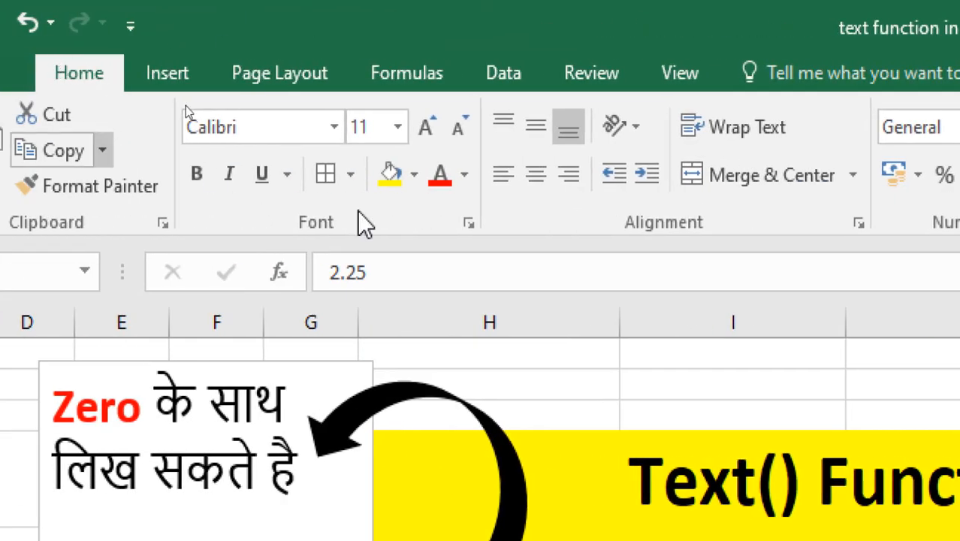
click(426, 129)
click(426, 129)
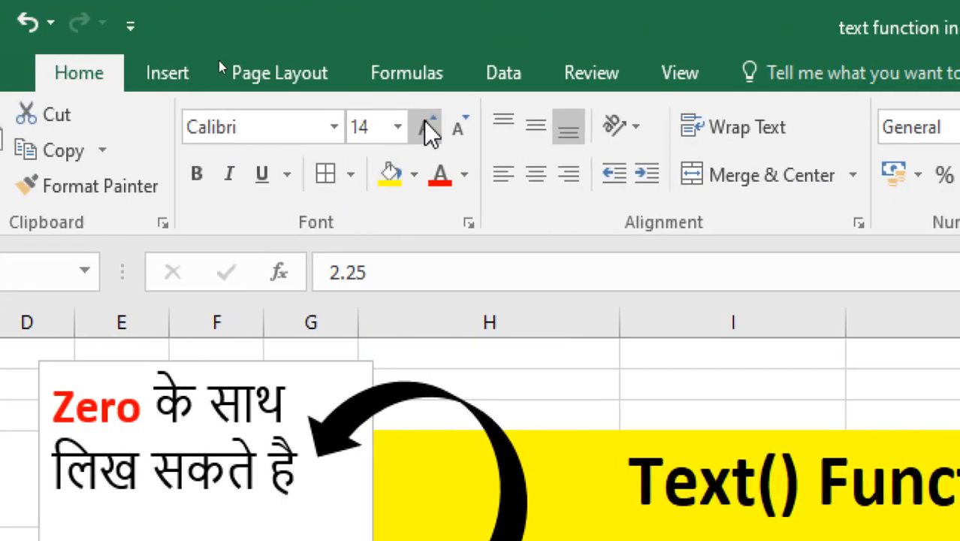
click(426, 129)
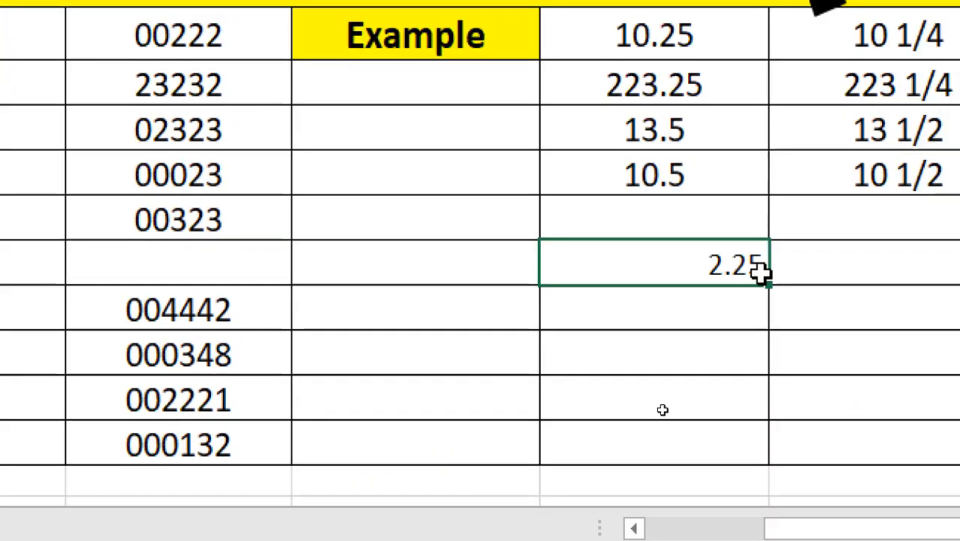
Enter the formula =TEXT(K11,"#?/?") in L11 to convert the decimal in K11 to a fraction.
click(857, 264)
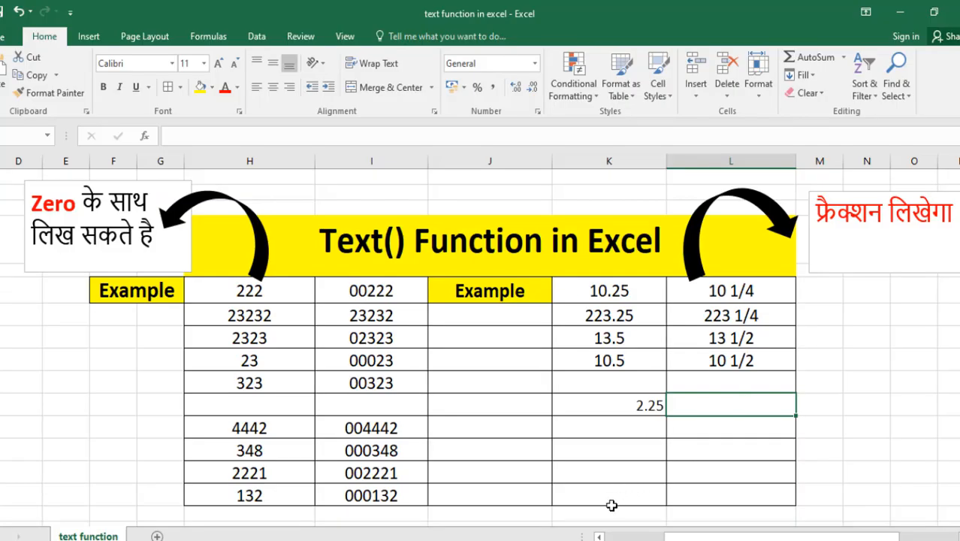
click(583, 540)
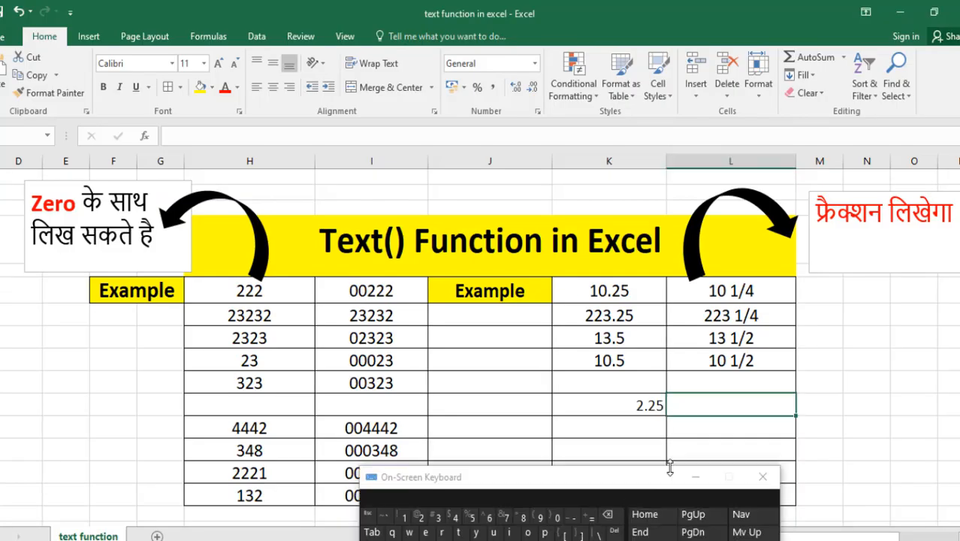
click(590, 517)
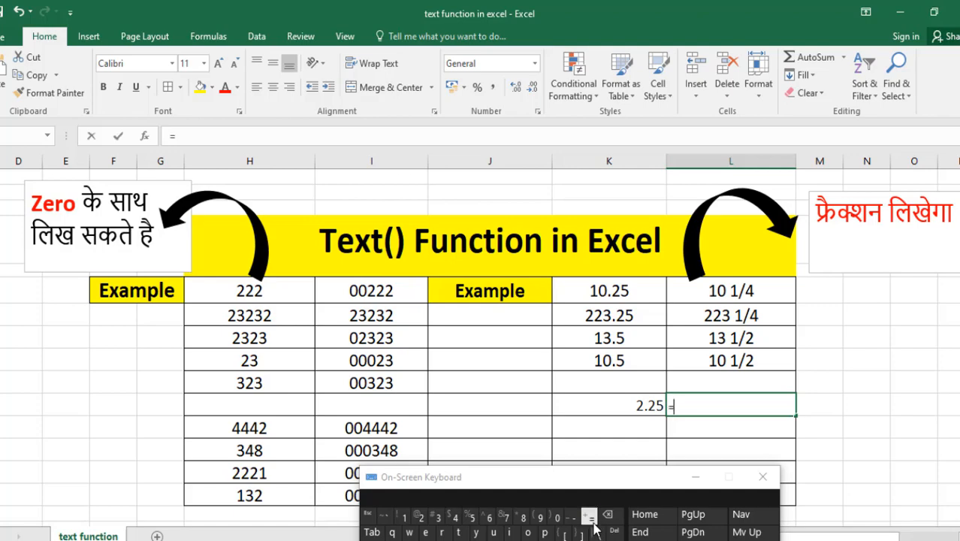
click(693, 478)
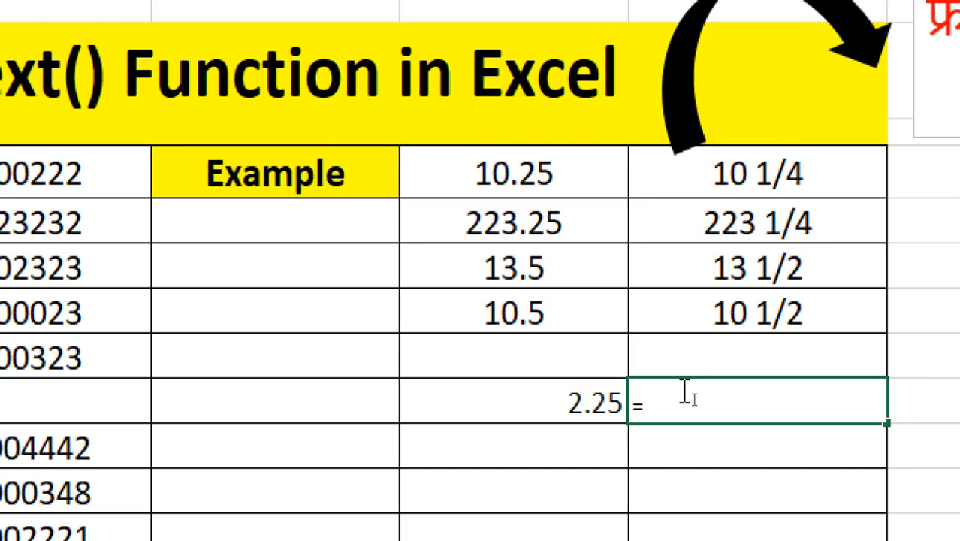
text(t)
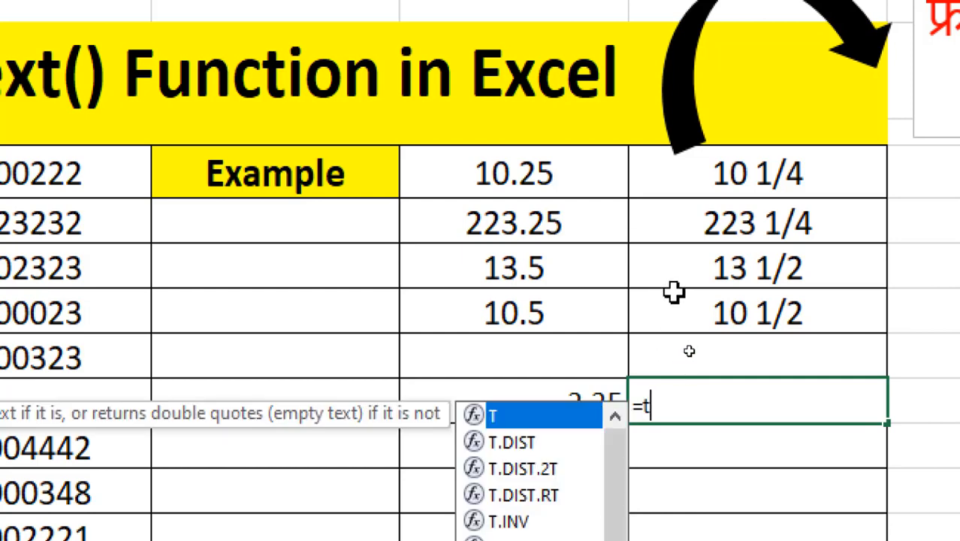
text(ext)
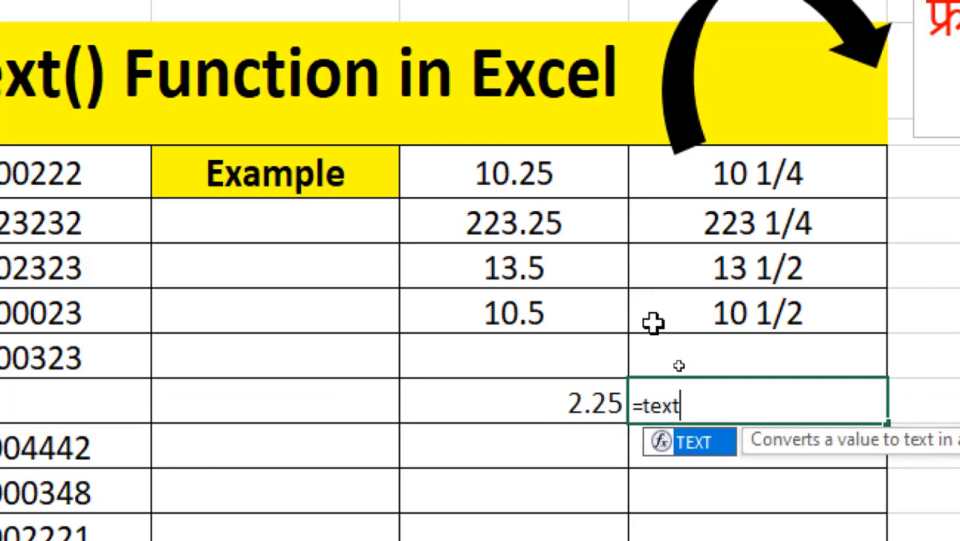
text(()
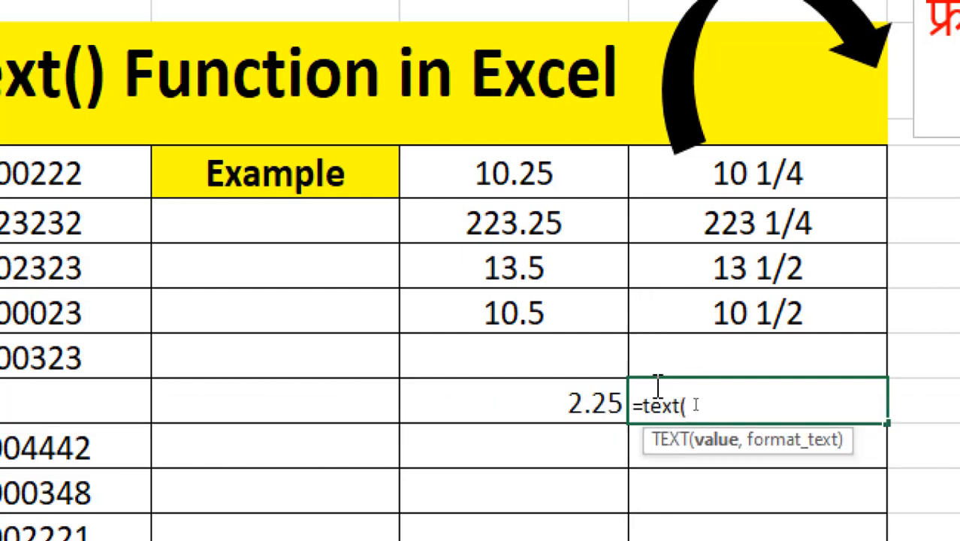
click(605, 404)
text(,)
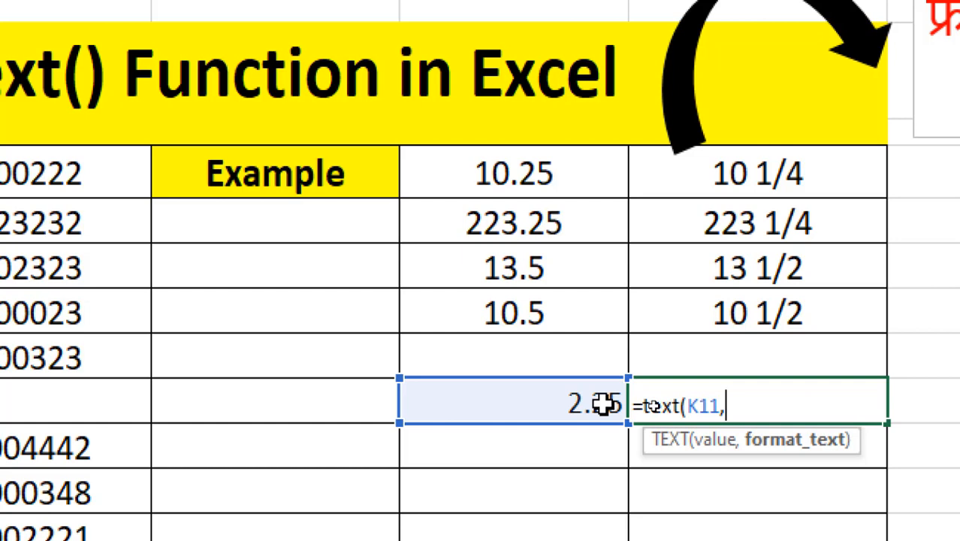
text("#)
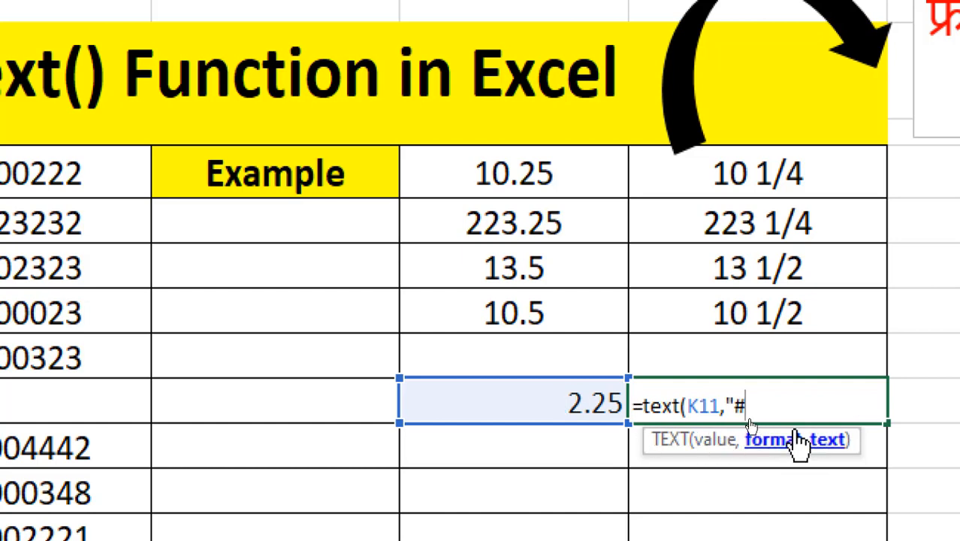
text(?)
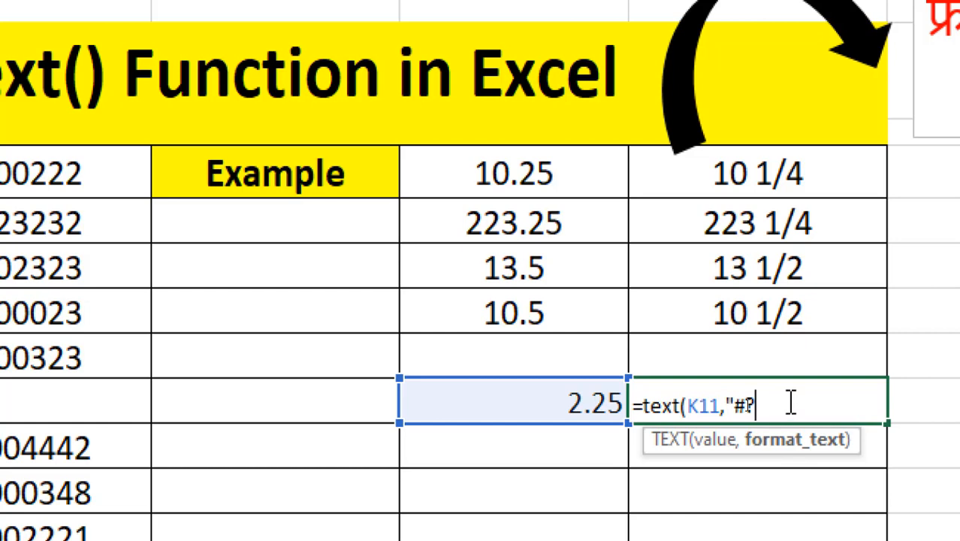
text(/?"))
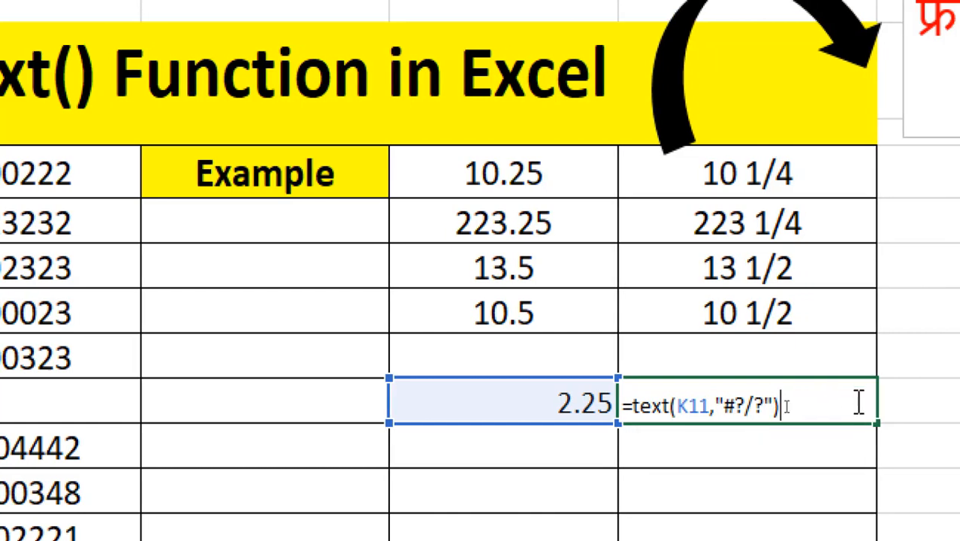
key(Return)
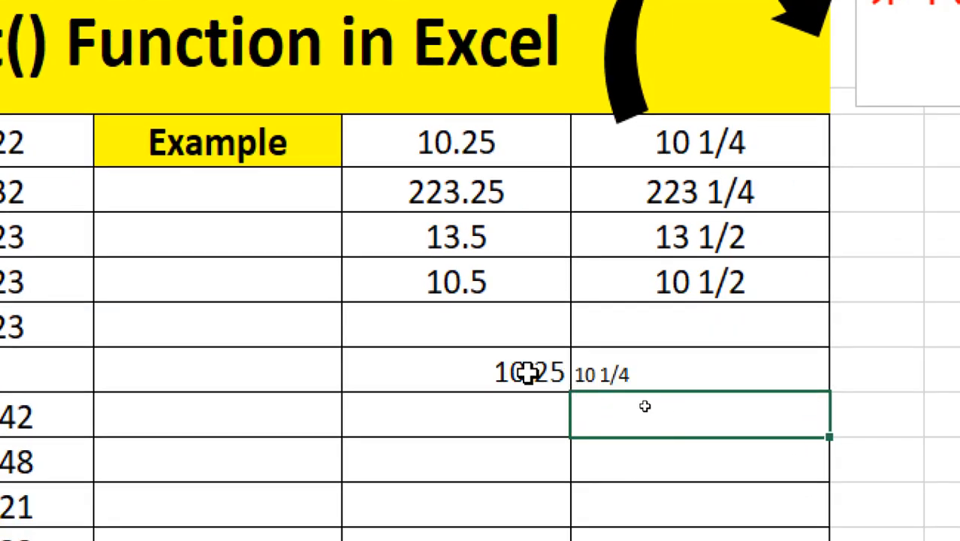
Enlarge the font of K11:L11 and open the TEXT formula in L11 for inspection.
click(591, 378)
drag(492, 368, 621, 377)
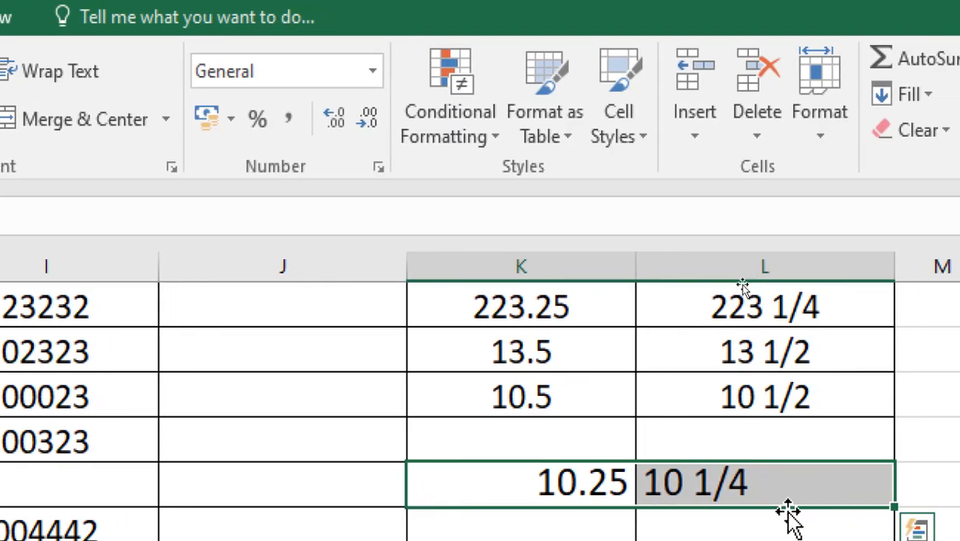
click(782, 510)
click(752, 487)
double_click(736, 487)
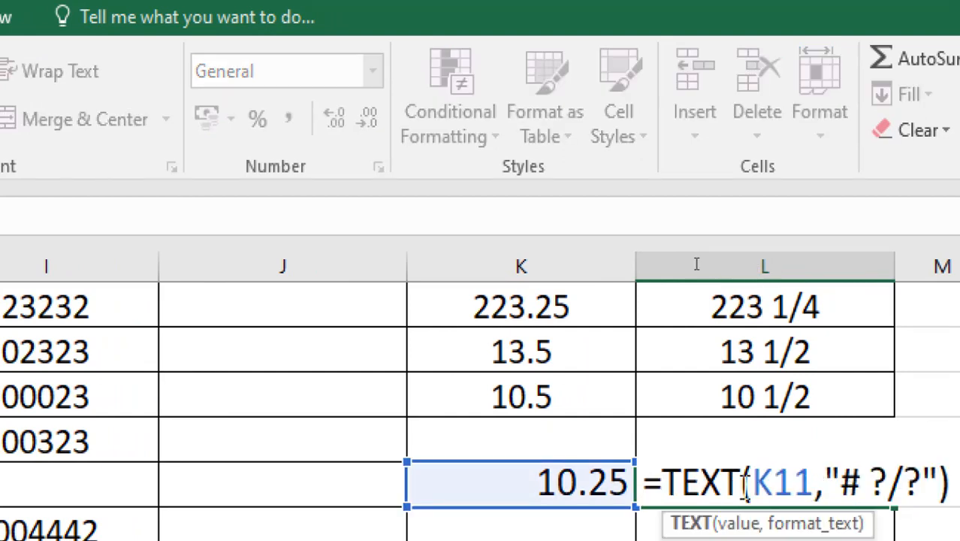
Enter 2.5 in K12 and compare it with its fraction in L12.
scroll(582, 394, down, 1)
click(582, 395)
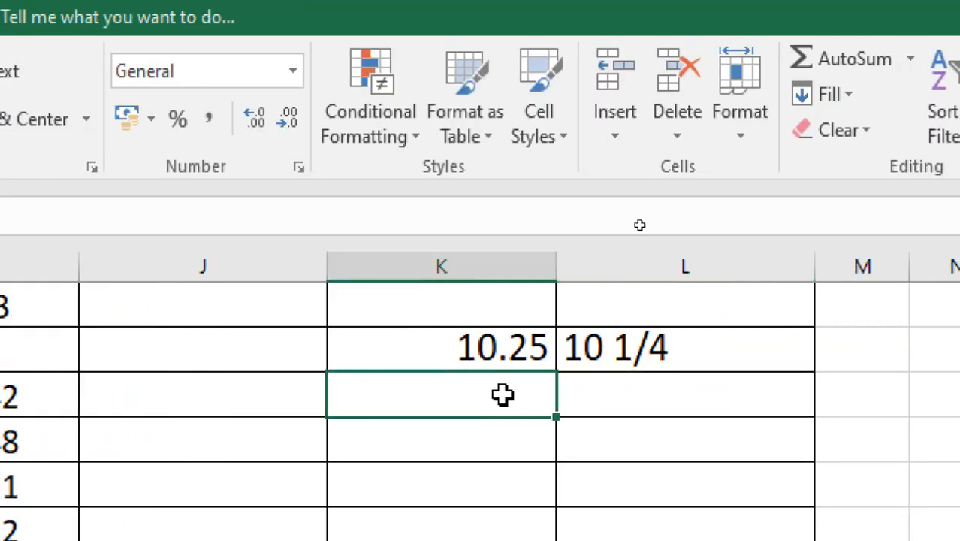
text(2)
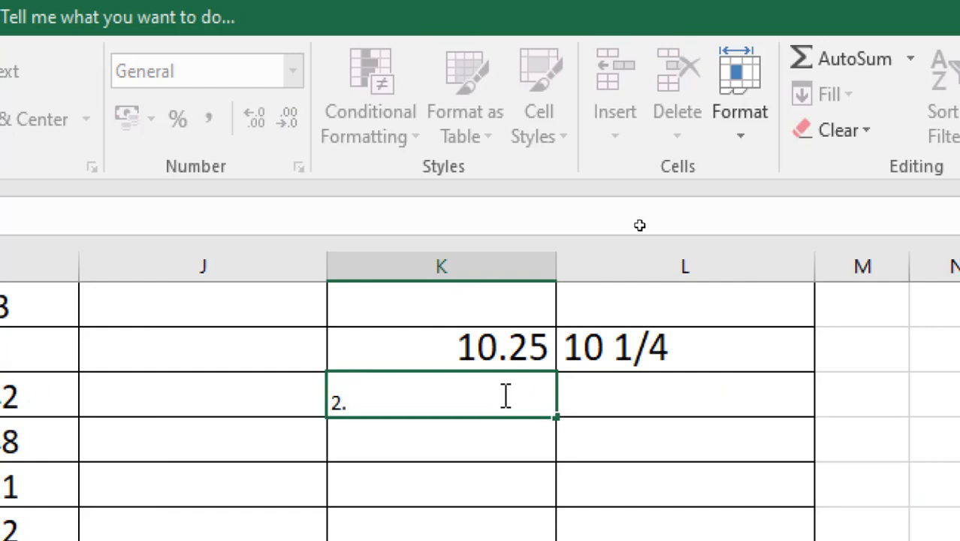
text(.5)
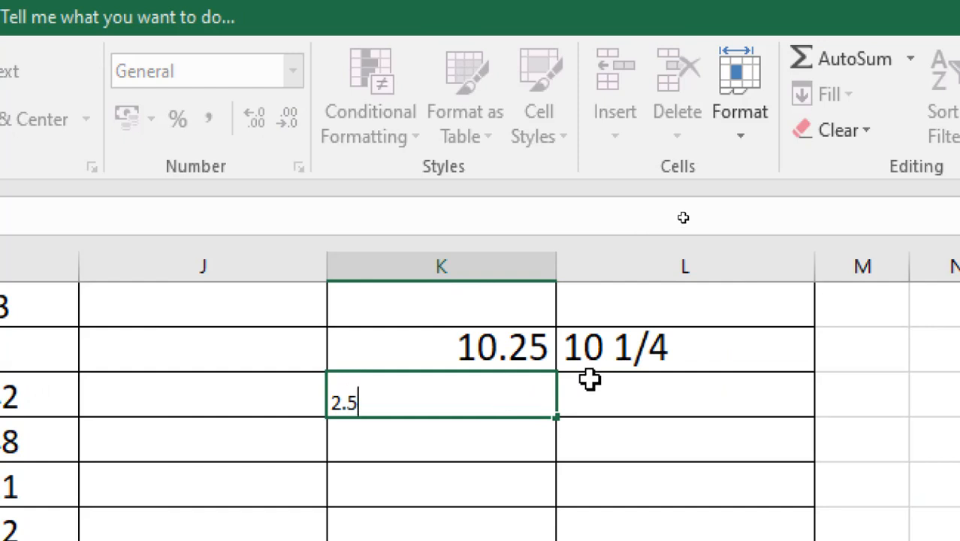
click(601, 406)
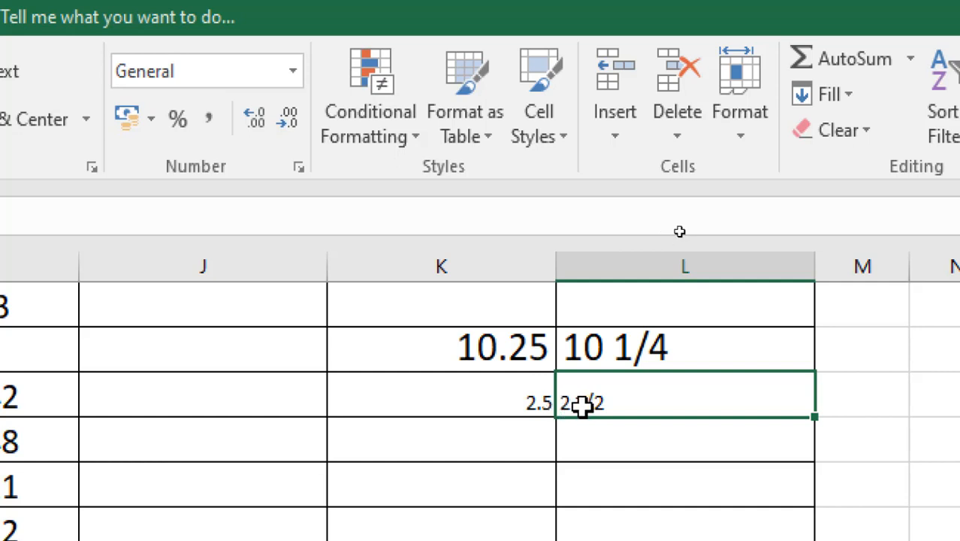
click(538, 407)
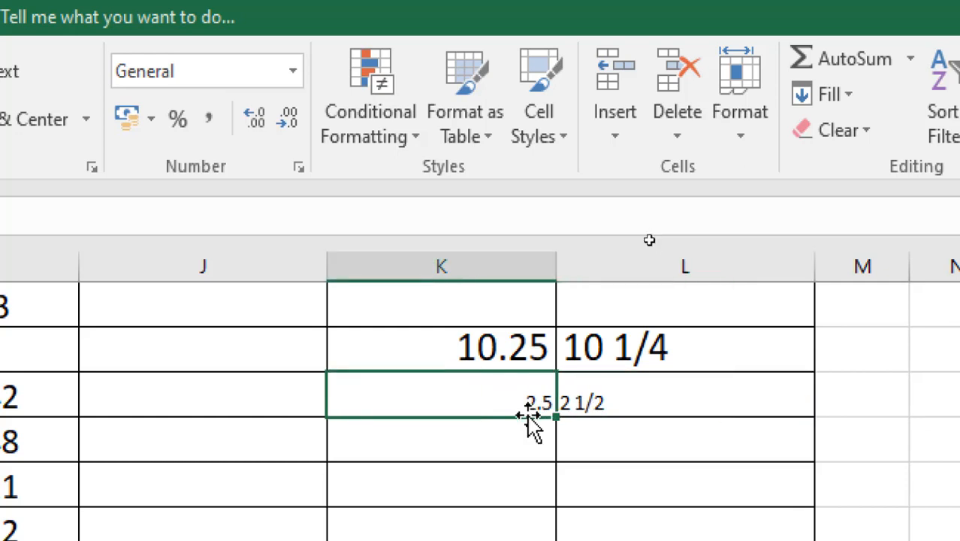
Enter 3.3 in K13 as another decimal to convert to a fraction in L13.
click(515, 446)
text(3)
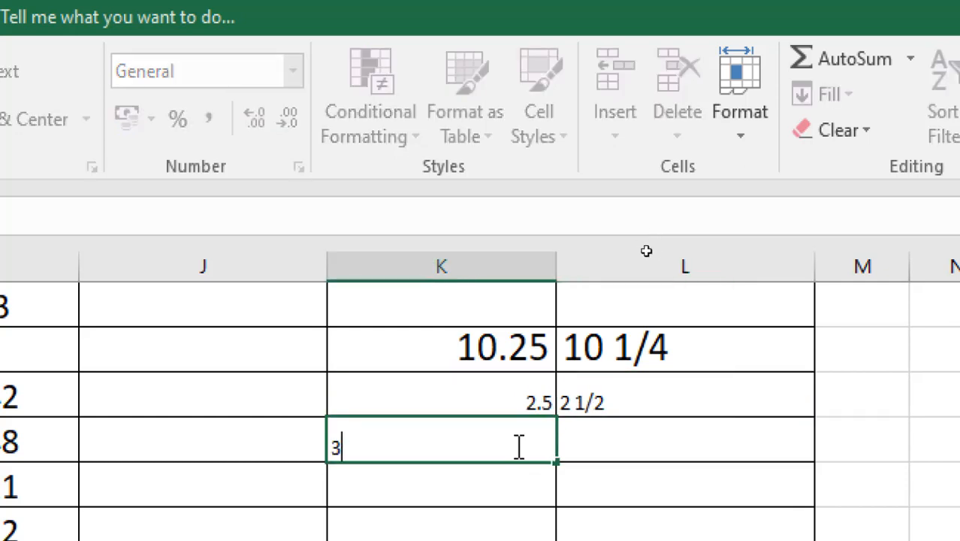
text(.3)
click(586, 469)
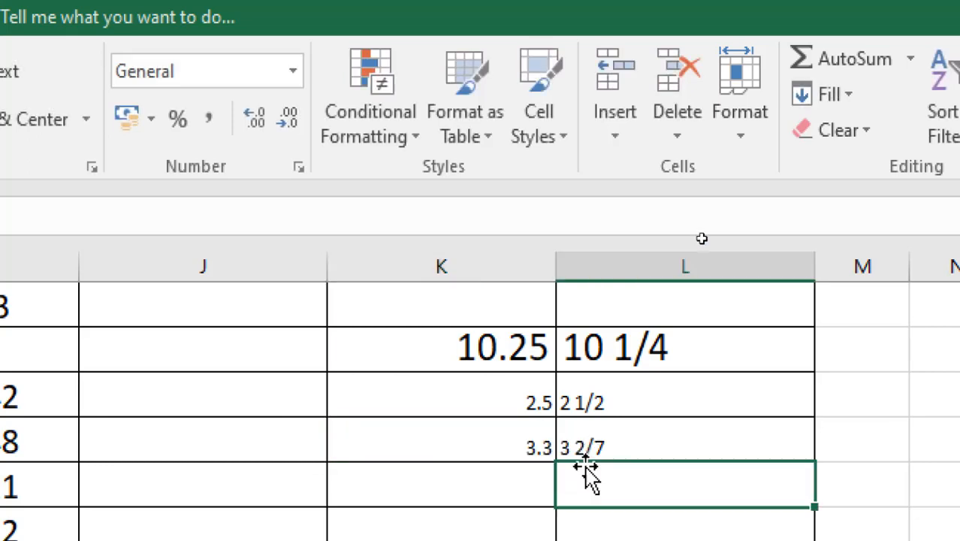
Enlarge the font of K12:L14 to size 16 and centre the cells horizontally and vertically.
drag(493, 392, 687, 489)
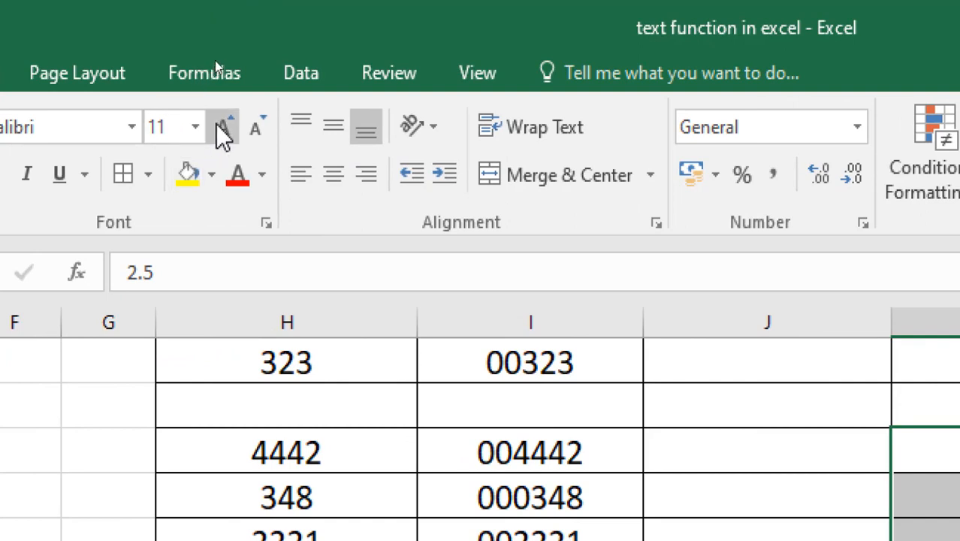
click(223, 132)
click(223, 131)
click(223, 131)
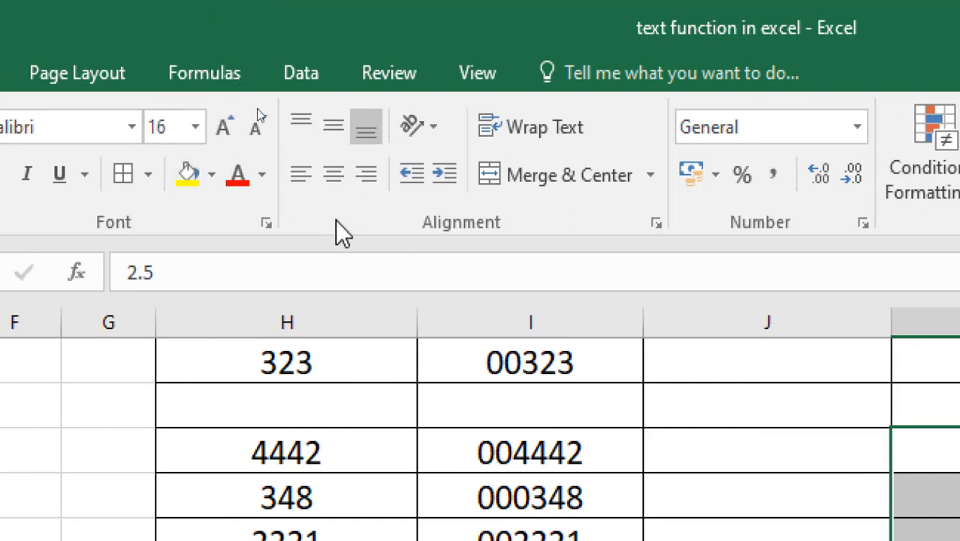
click(334, 174)
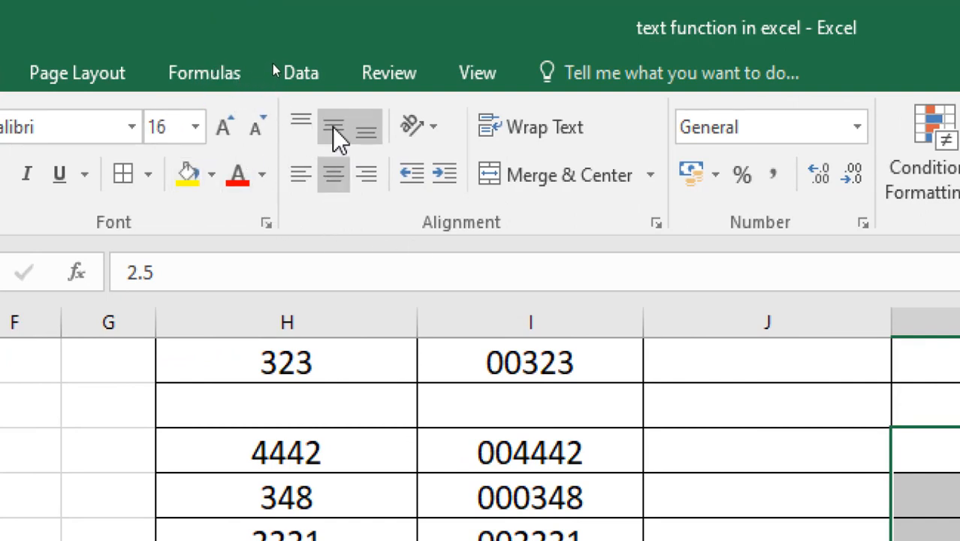
click(335, 129)
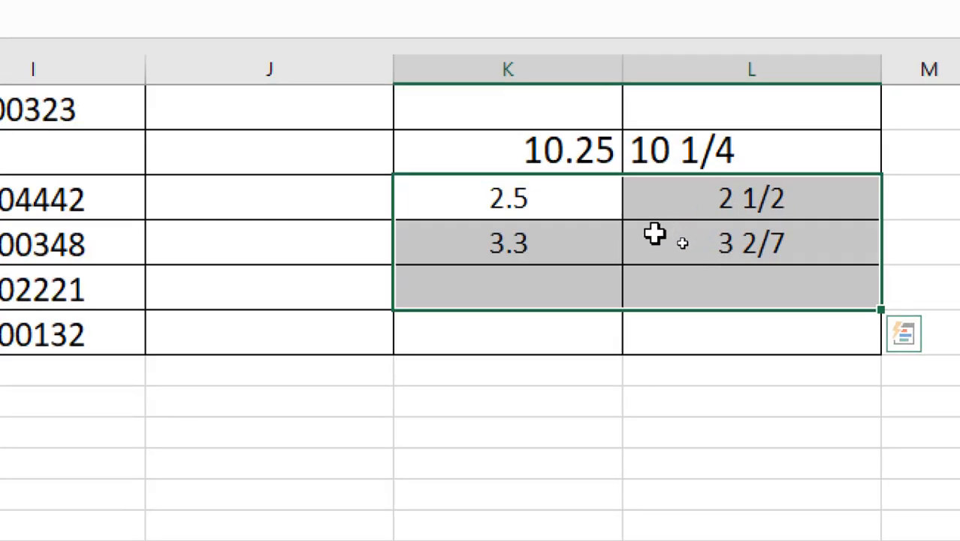
click(654, 234)
scroll(382, 255, up, 3)
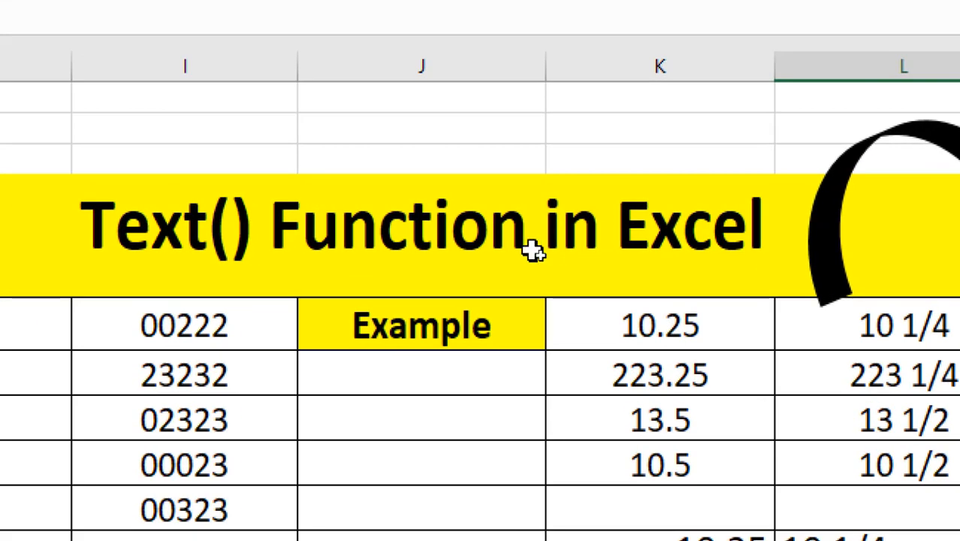